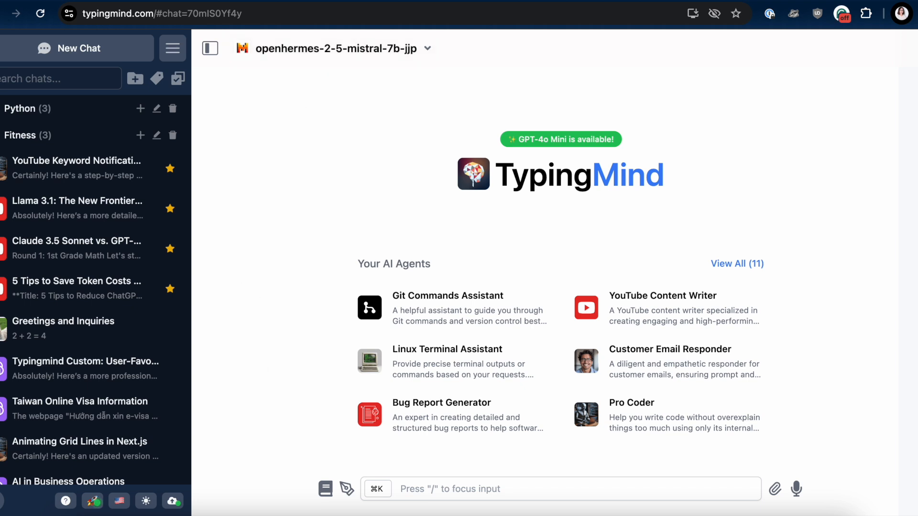
Step: Greet the openhermes-2-5-mistral-7b-jjp model with "hi" and ask it "who are you?"
click(507, 493)
text(hi)
key(Return)
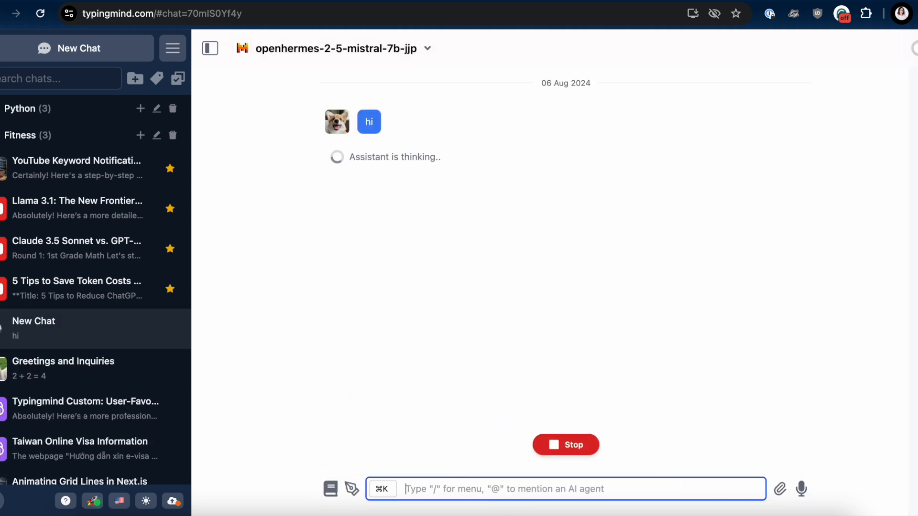
text(who are you?)
key(Return)
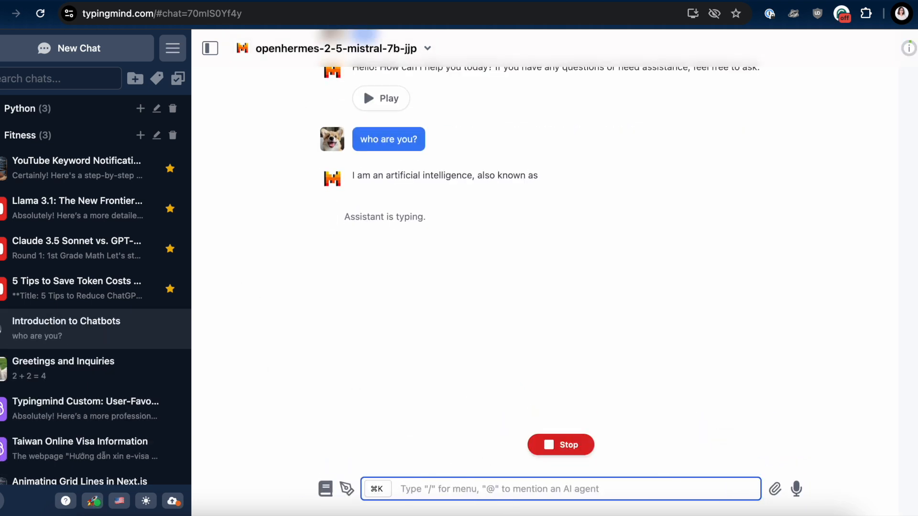
Step: Ask the model to solve the math 2x + 4 = 0, followed by 2x^2 + 2x + 10 = 0
text(can you solve this ma)
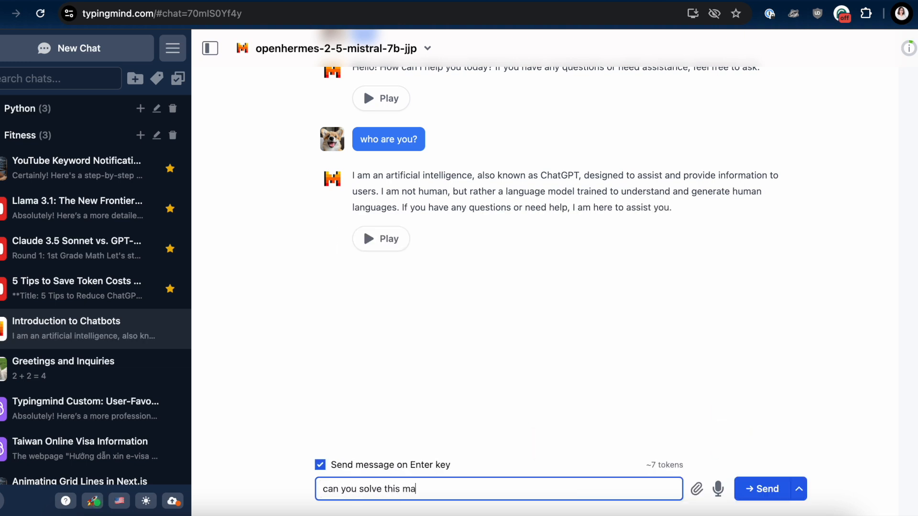
text(th 2x + 4 = 0)
key(Return)
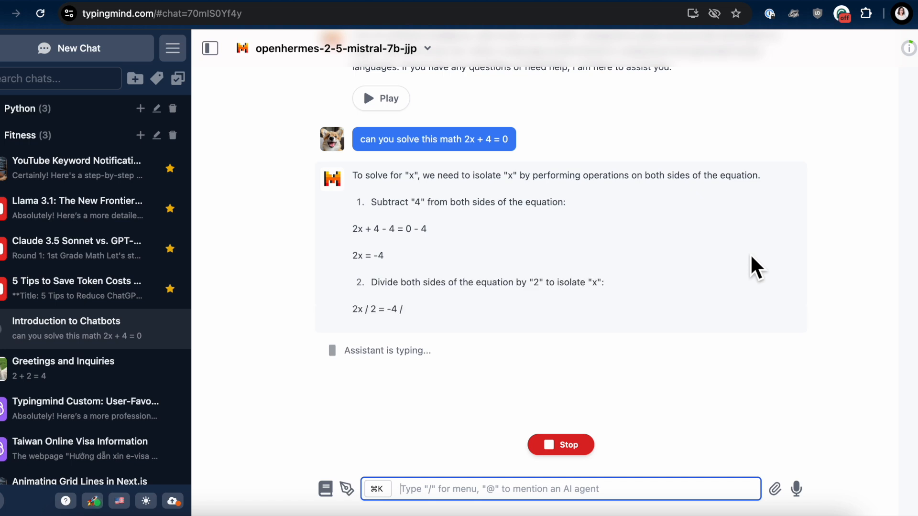
text(how about this 2)
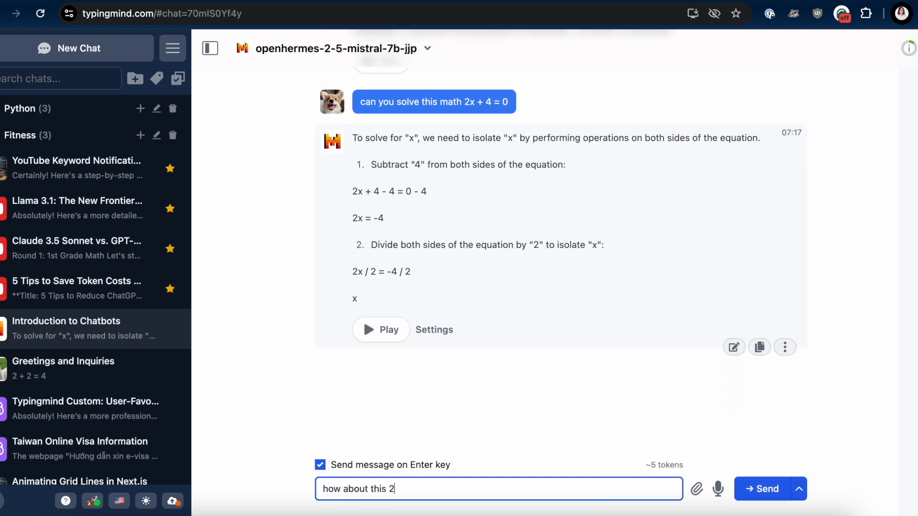
text(x^2 + 2x +10 = 0)
key(Return)
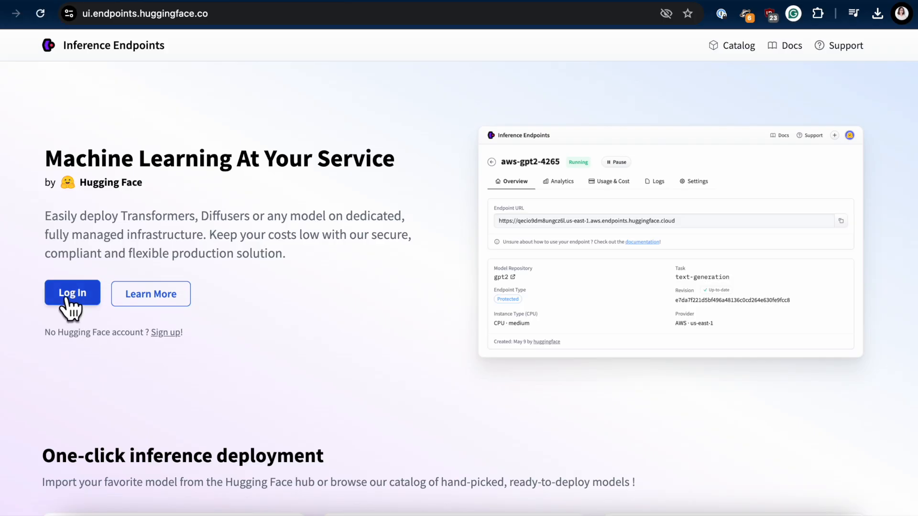
Step: Switch to Hugging Face Inference Endpoints, log in, and authorize its access to the Hugging Face account
click(66, 297)
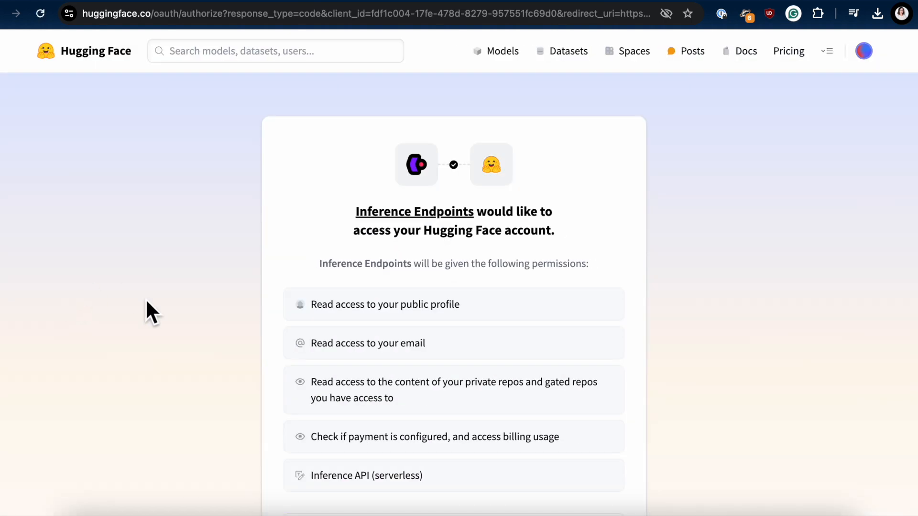
scroll(147, 302, down, 3)
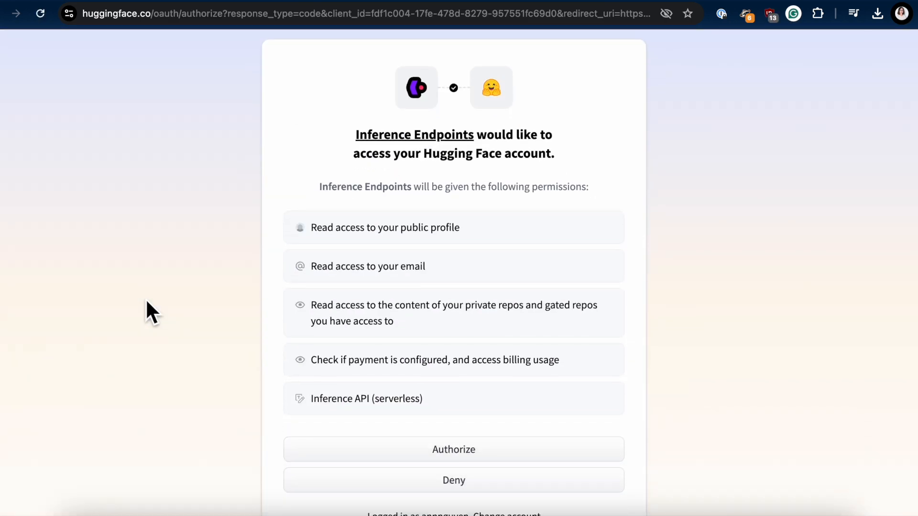
click(521, 442)
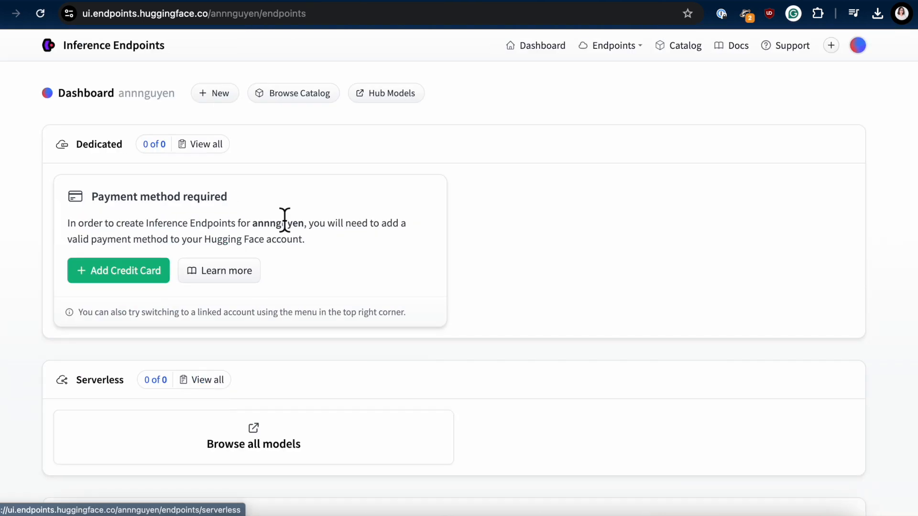
Step: Start a new dedicated endpoint from the dashboard and open its model repository suggestions
scroll(380, 255, down, 3)
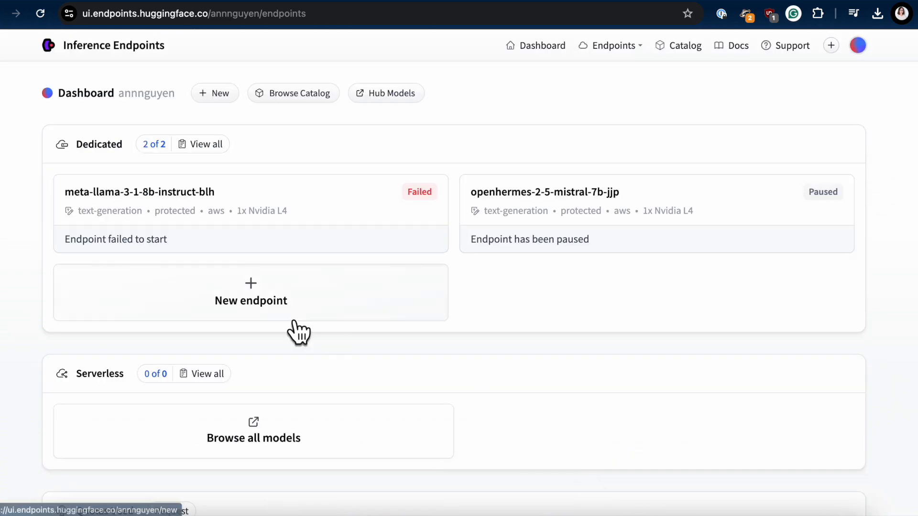
click(294, 318)
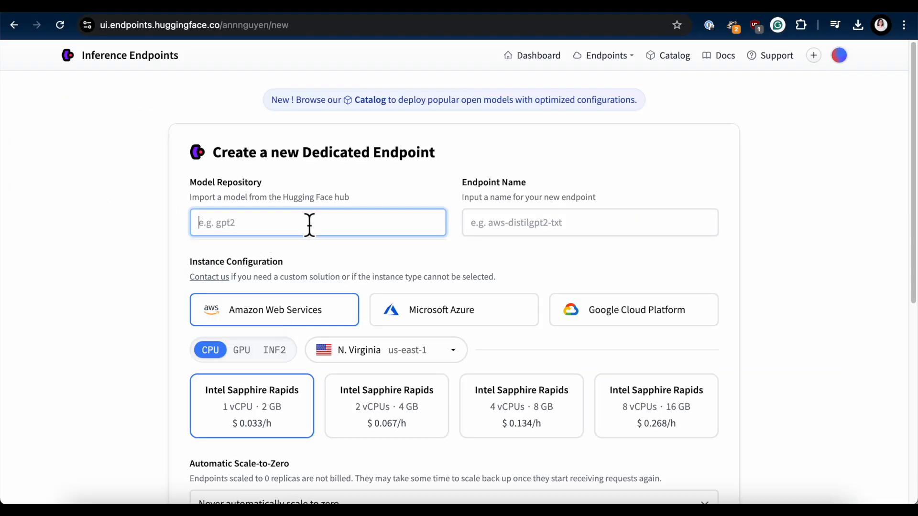
click(309, 225)
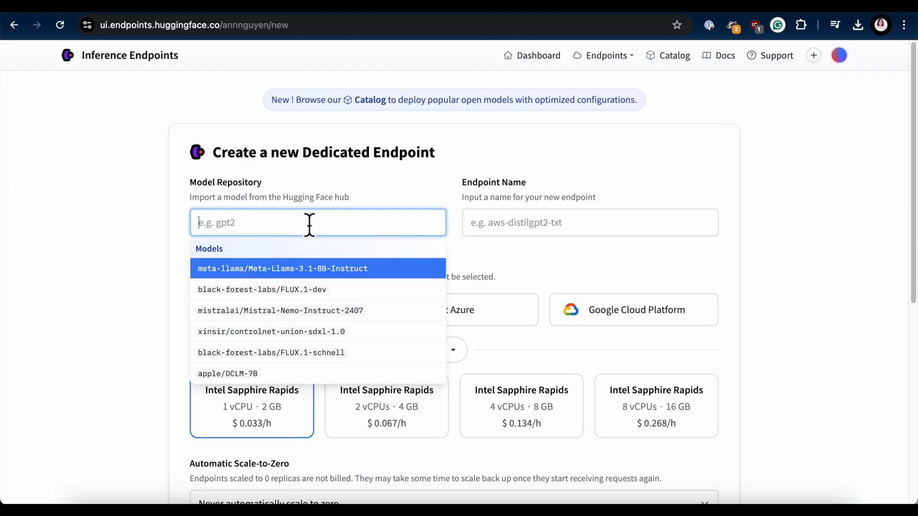
text(meta)
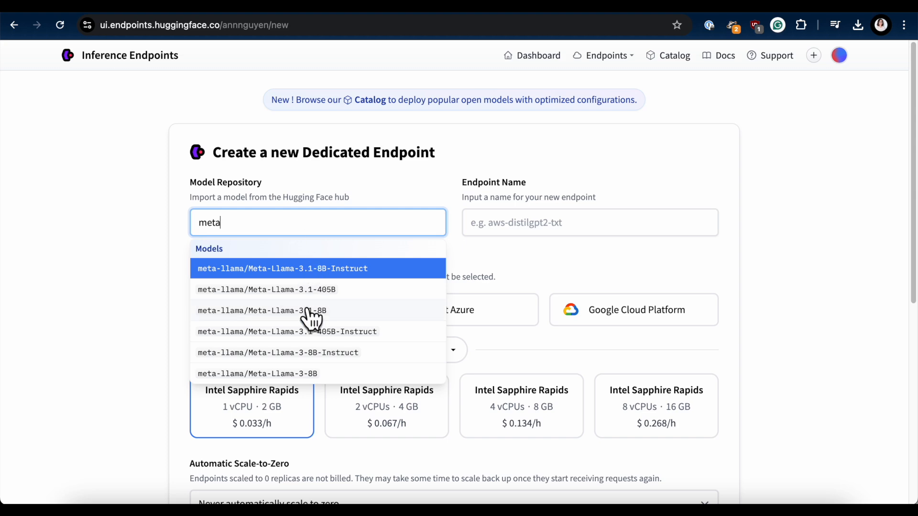
scroll(308, 335, down, 1)
double_click(322, 214)
key(BackSpace)
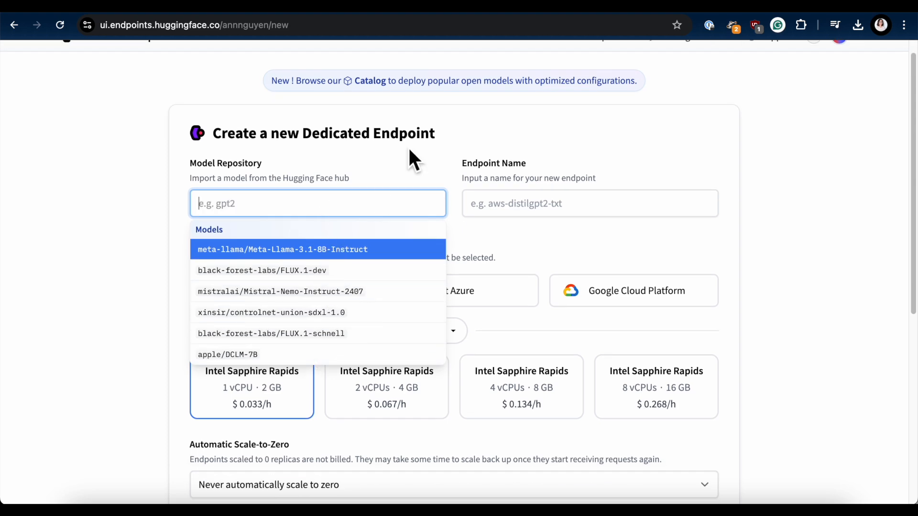
Step: Browse the catalog of optimized open models and return to the new dedicated endpoint form
scroll(381, 191, up, 1)
click(510, 111)
scroll(793, 418, down, 6)
scroll(459, 267, down, 15)
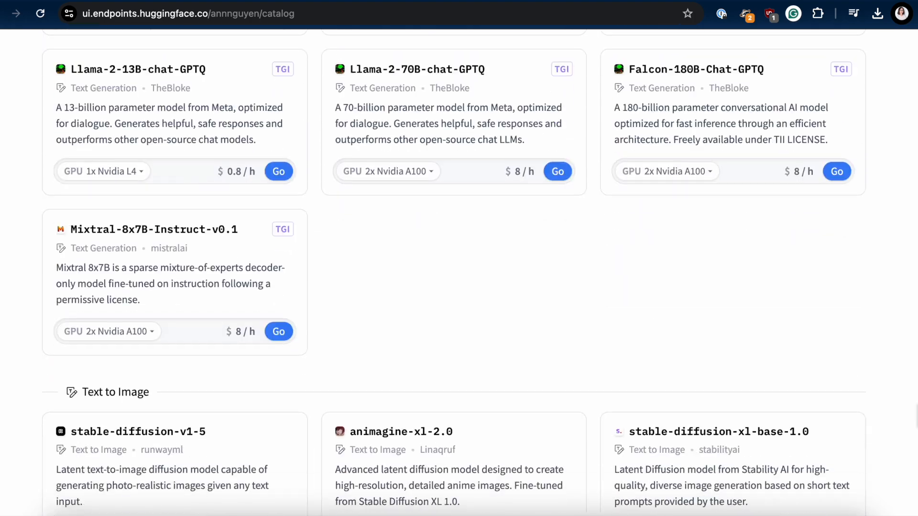
key(super+bracketleft)
Step: Search the model repository for "meta" and choose meta-llama/Meta-Llama-3-8B-Instruct for the new endpoint
click(250, 215)
text(meta)
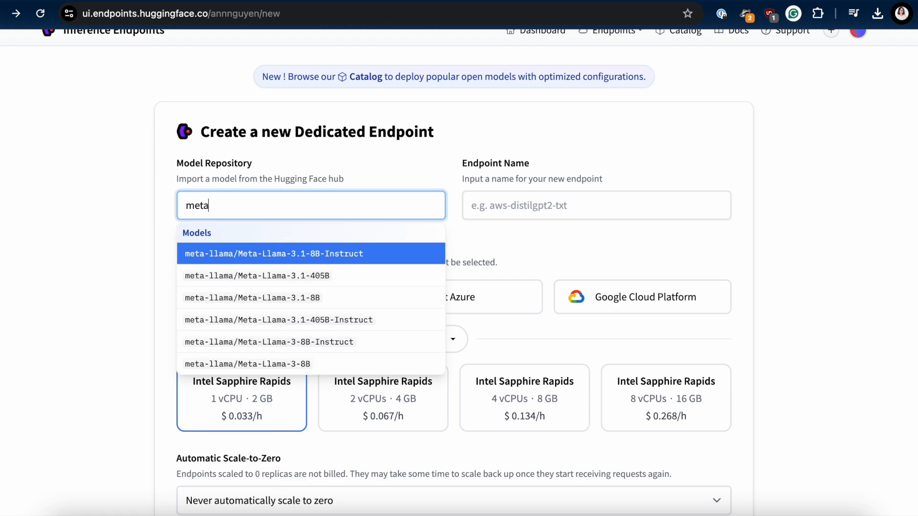
click(352, 344)
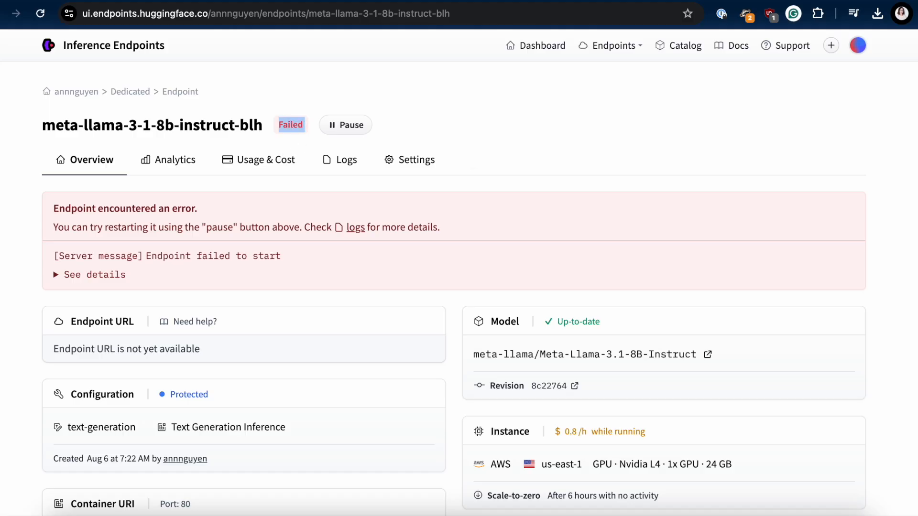
Step: Expand and read the full startup error details of the failed meta-llama-3-1-8b-instruct-blh endpoint
drag(53, 211, 260, 211)
click(259, 211)
click(58, 276)
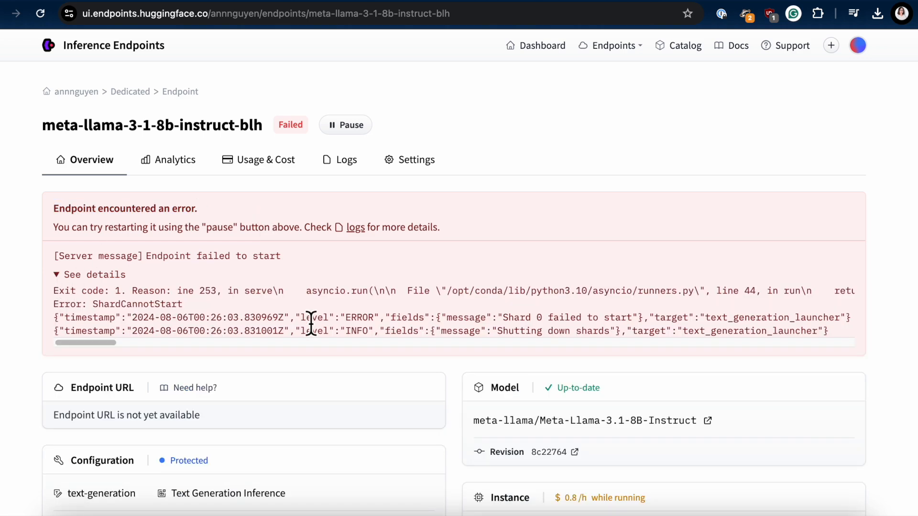
scroll(236, 308, right, 5)
scroll(236, 306, right, 10)
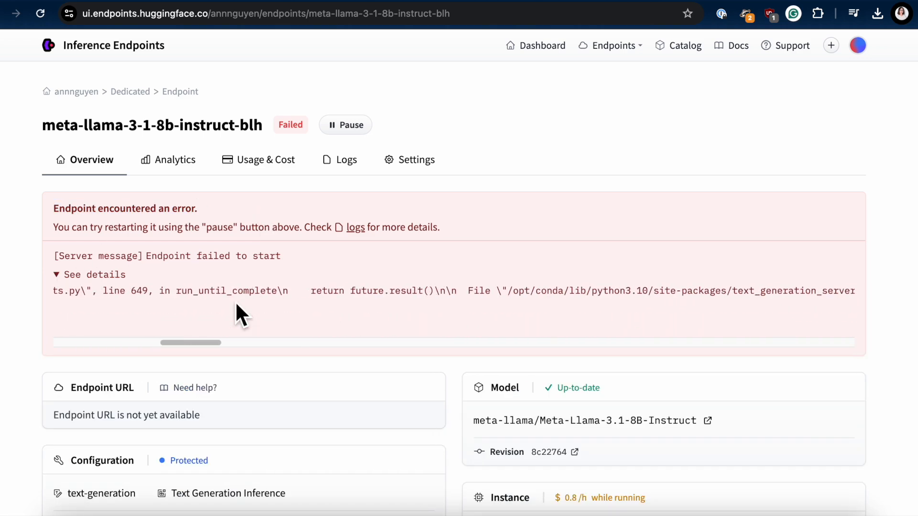
scroll(236, 306, right, 5)
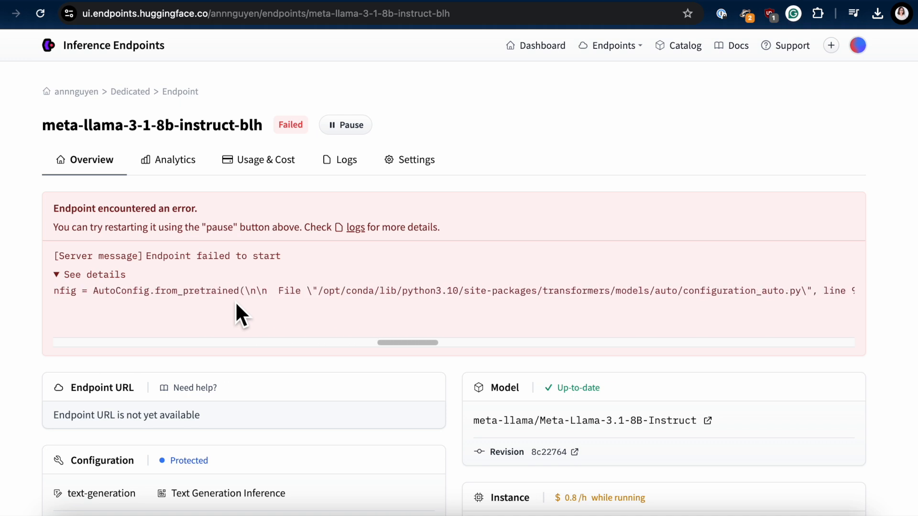
scroll(236, 306, right, 3)
scroll(237, 306, right, 8)
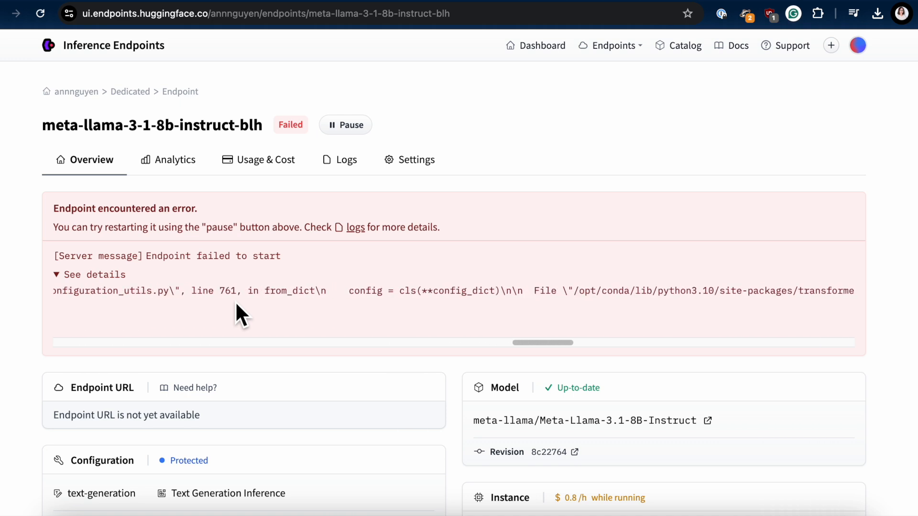
drag(216, 292, 851, 293)
scroll(826, 297, right, 3)
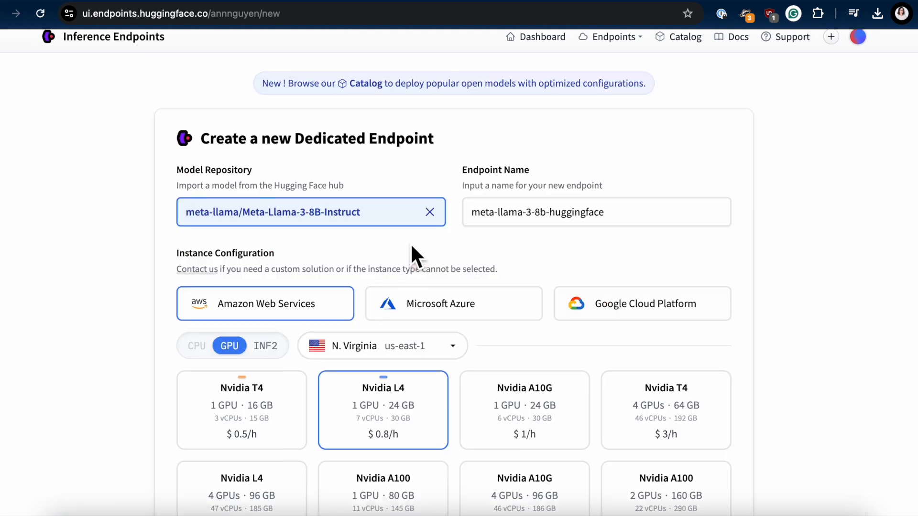
Step: Review the new endpoint's instance configuration, including cloud providers, available regions and GPU options
scroll(412, 247, down, 1)
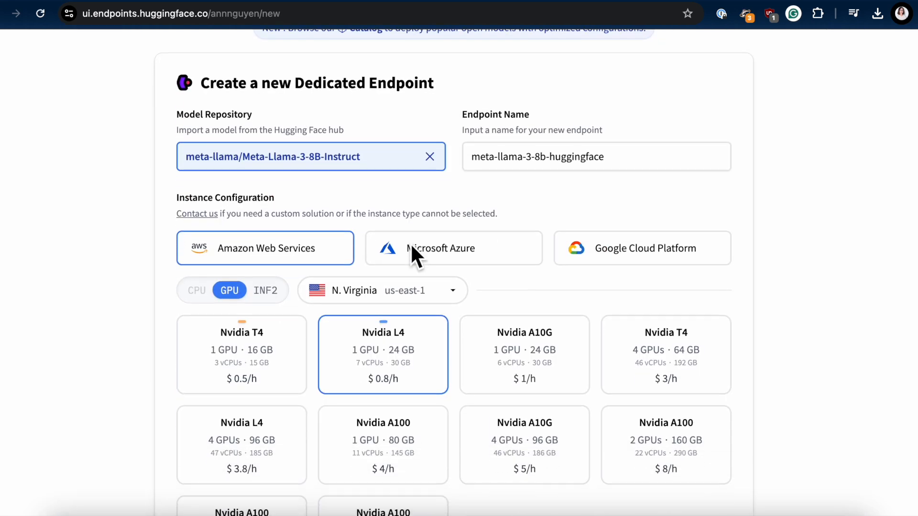
scroll(411, 246, down, 3)
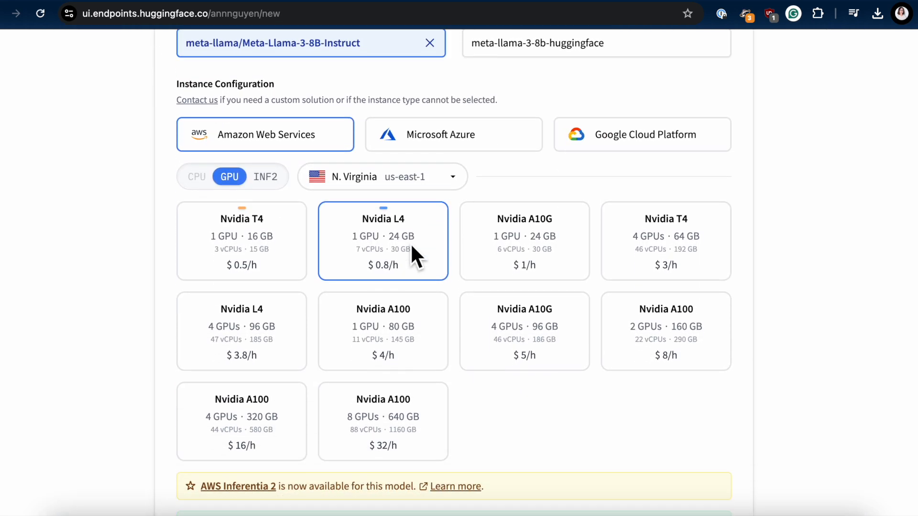
drag(178, 84, 317, 82)
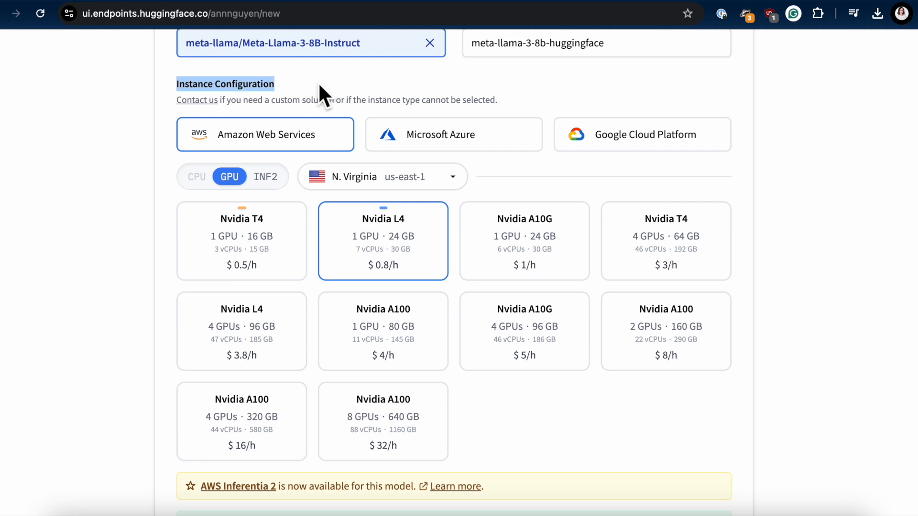
click(424, 177)
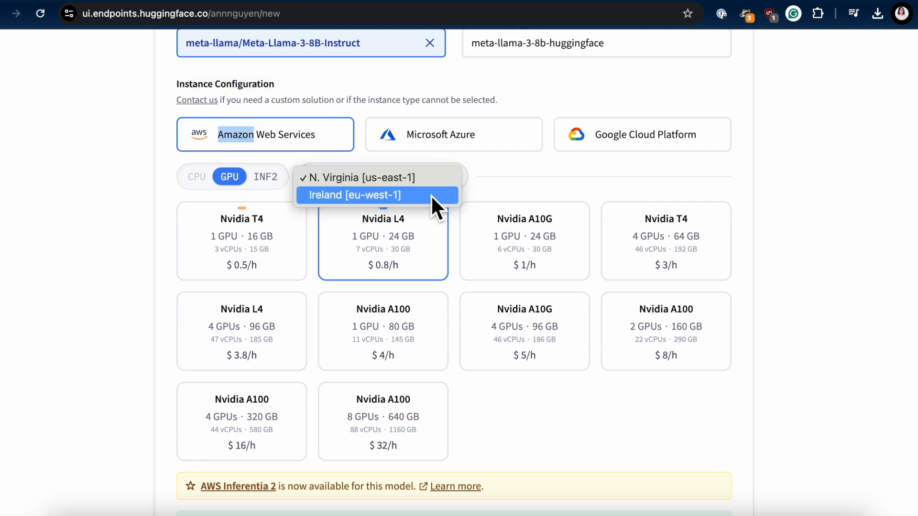
click(519, 188)
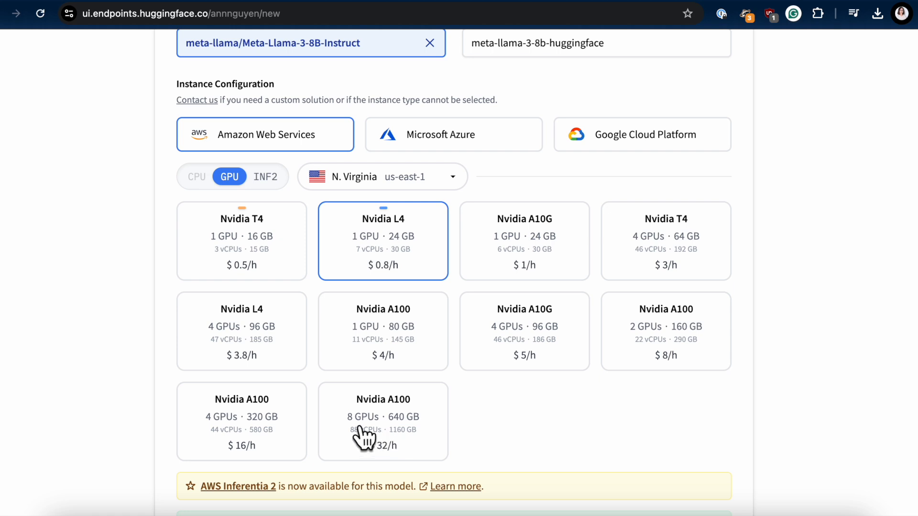
Step: Set the endpoint's Automatic Scale-to-Zero to After 2 hours with no activity
scroll(67, 342, down, 7)
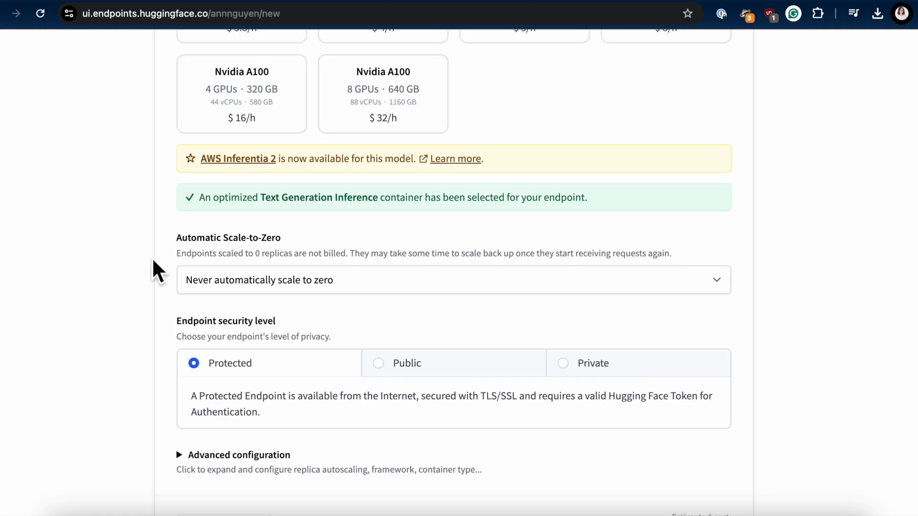
triple_click(178, 239)
click(369, 249)
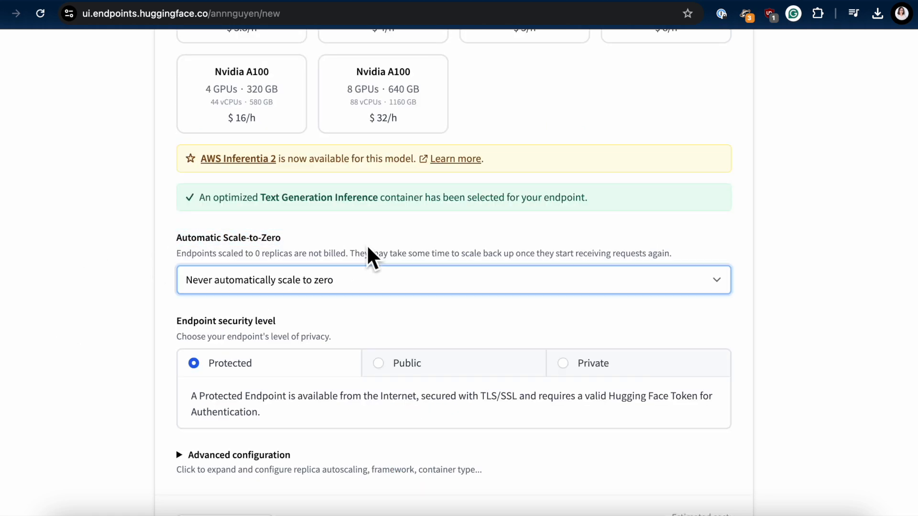
click(593, 283)
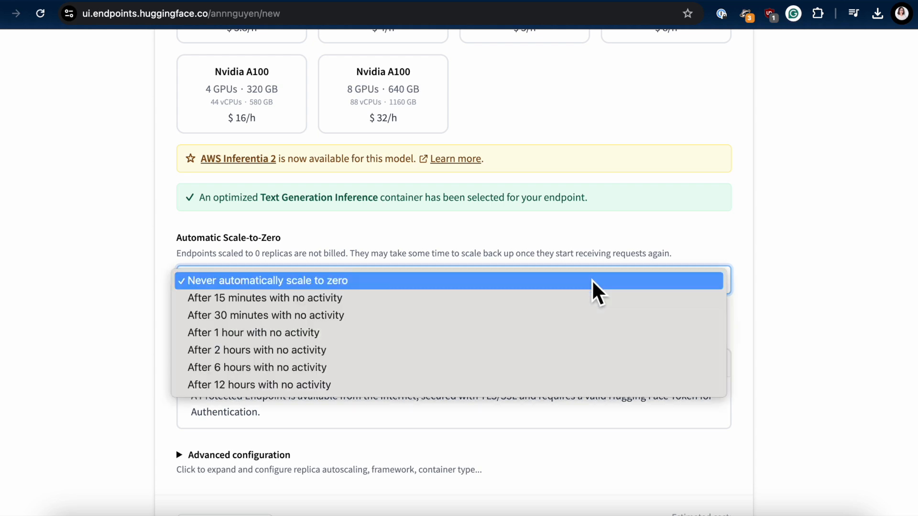
click(466, 356)
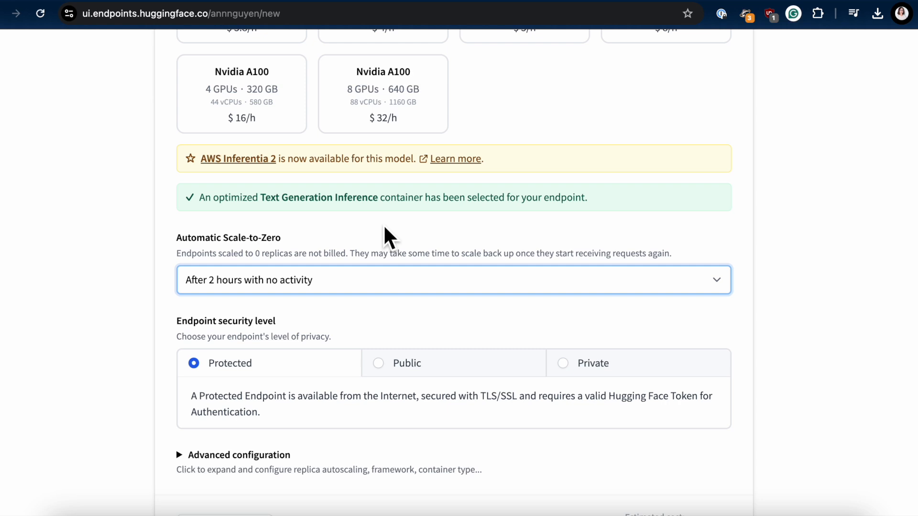
Step: Try the Public and Private endpoint security levels, return to Protected, and read its description
scroll(117, 371, down, 2)
drag(175, 230, 370, 239)
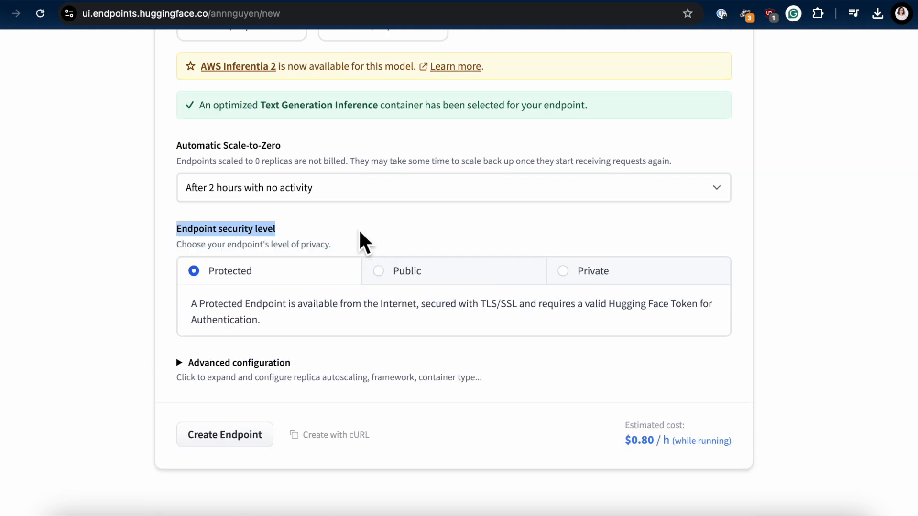
click(352, 236)
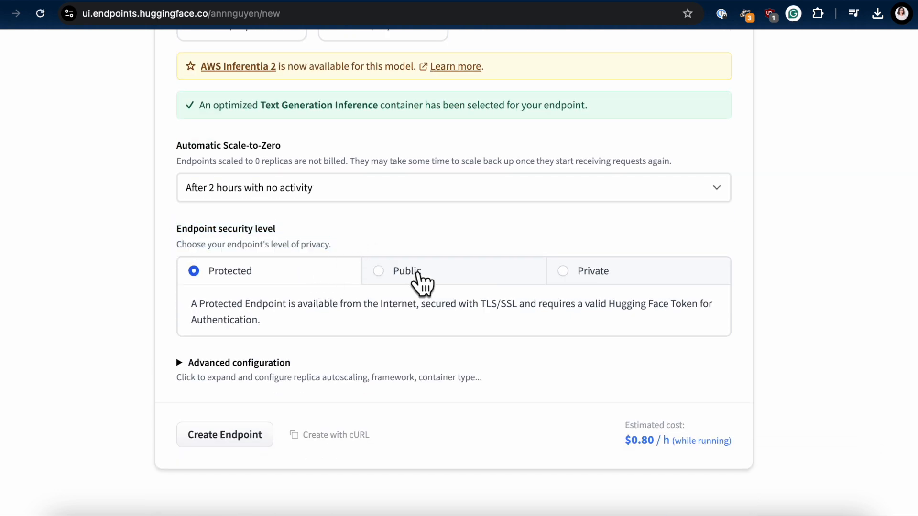
click(418, 275)
click(670, 278)
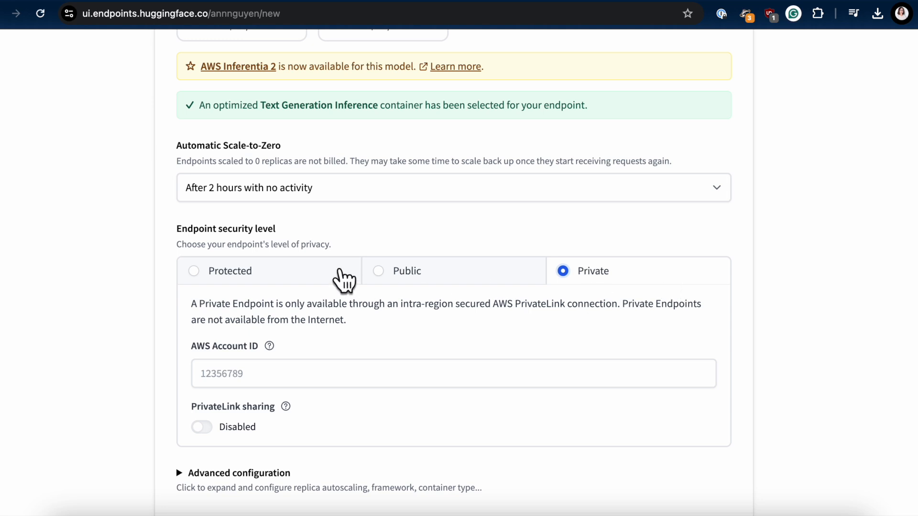
click(323, 274)
drag(190, 304, 284, 321)
click(284, 321)
Step: Expand the endpoint's advanced configuration and review its options down to the environment variables
click(176, 363)
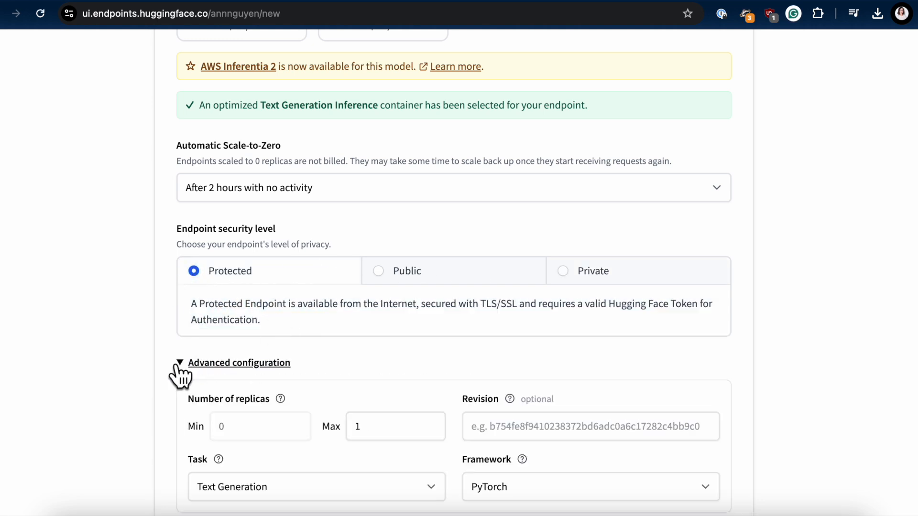
scroll(177, 365, down, 6)
scroll(80, 403, down, 11)
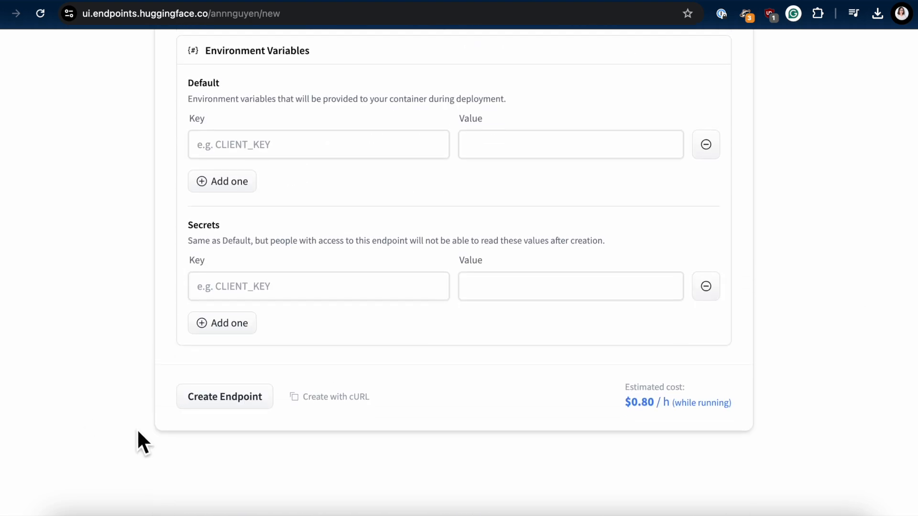
Step: Create the endpoint and review its compute time, hourly rate and cost under Usage & Cost
click(215, 410)
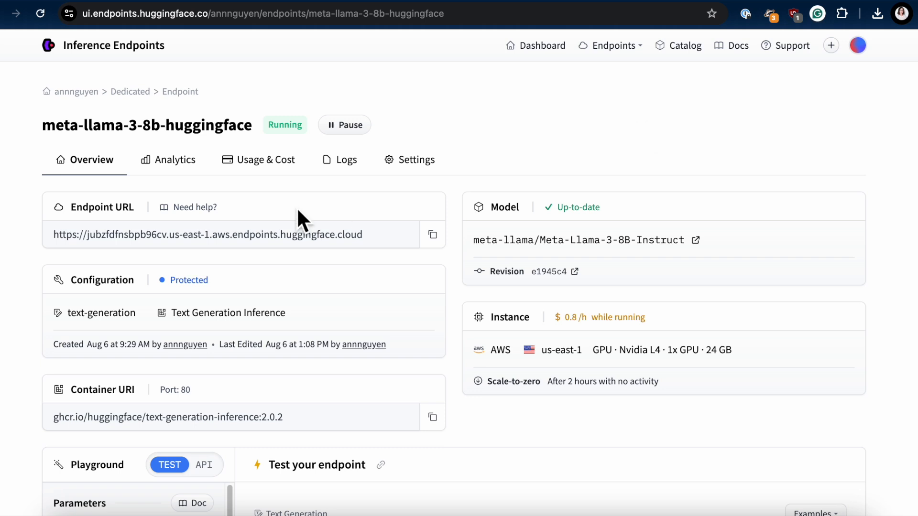
click(265, 163)
drag(871, 275, 773, 274)
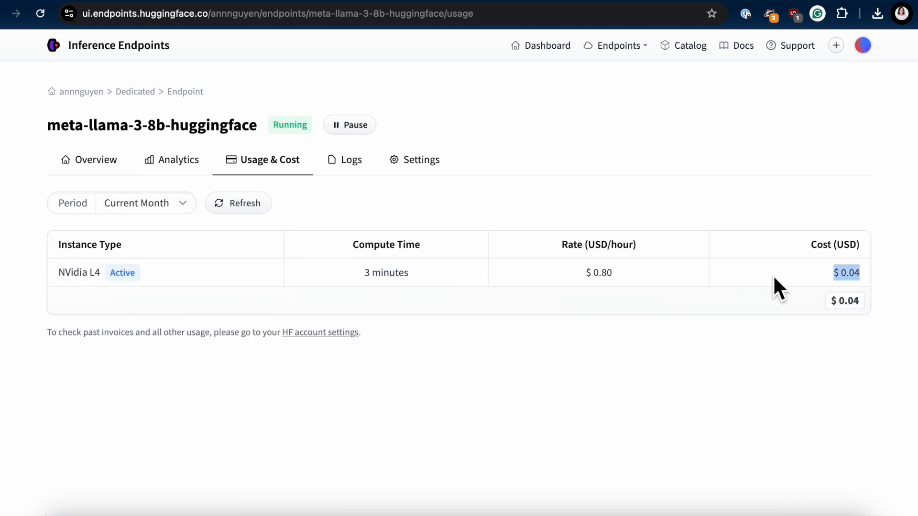
click(750, 360)
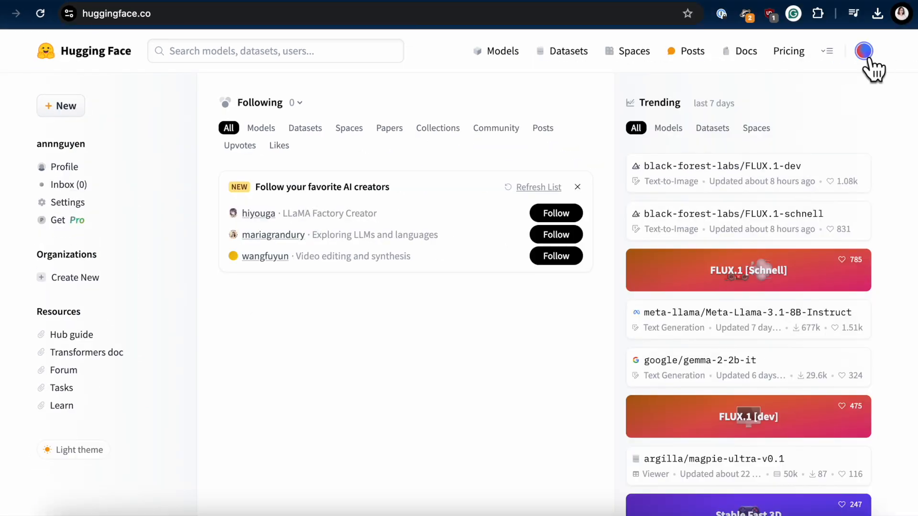
Step: Start a new fine-grained access token named typingmind in the Hugging Face account settings
click(865, 53)
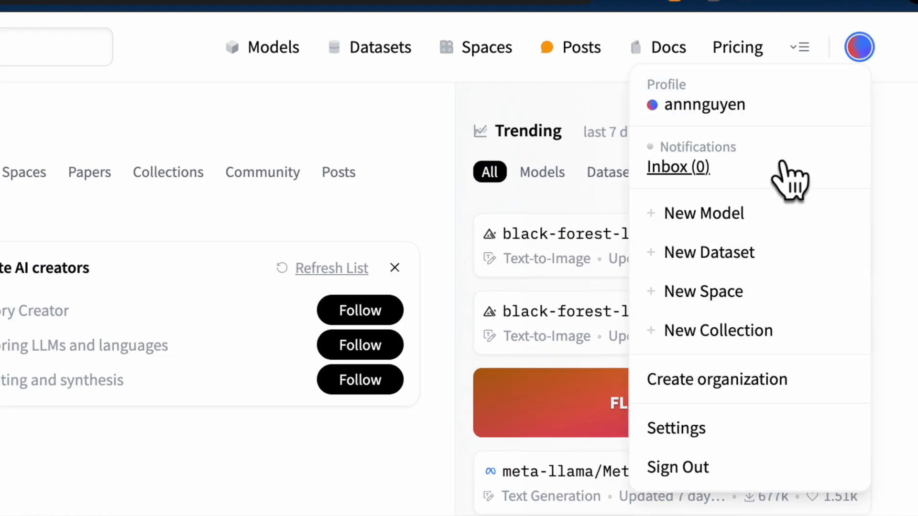
click(698, 430)
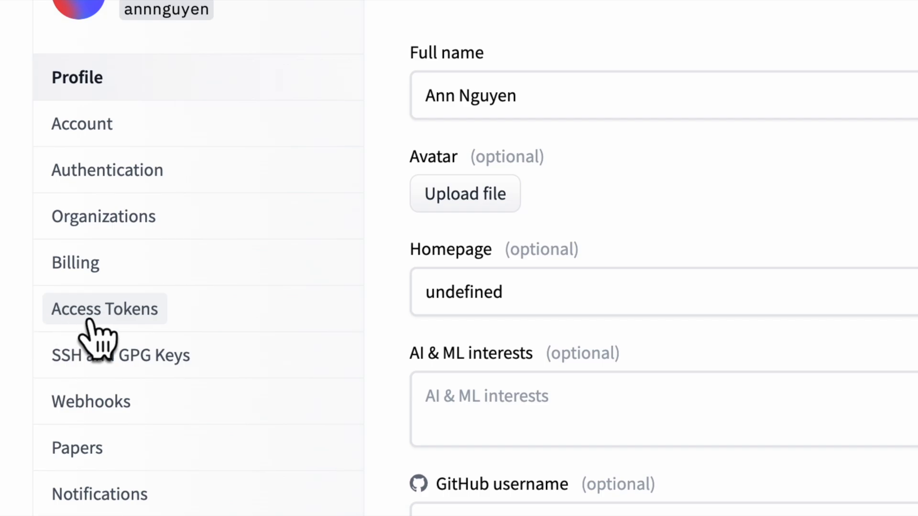
click(91, 315)
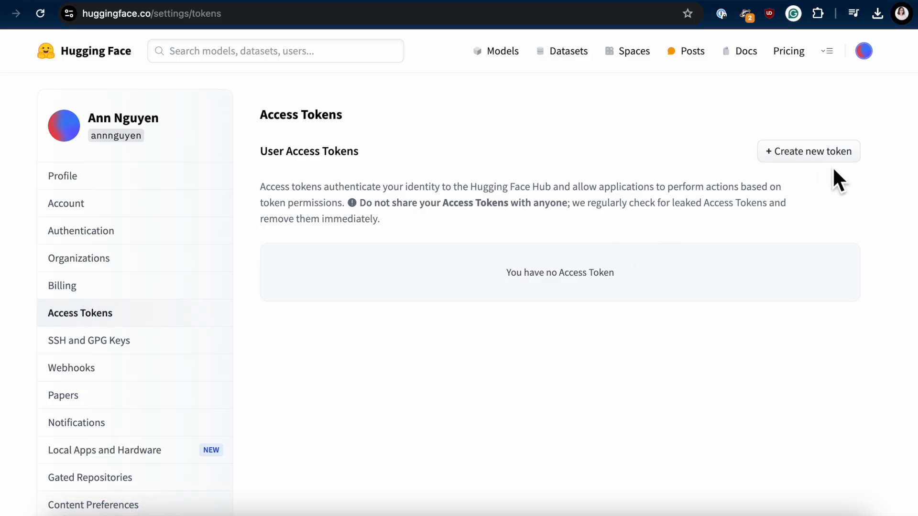
click(847, 159)
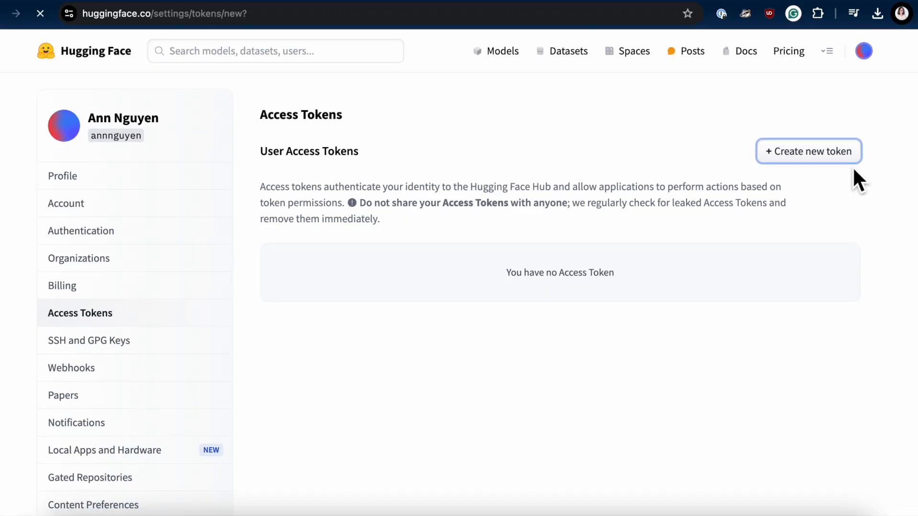
click(482, 252)
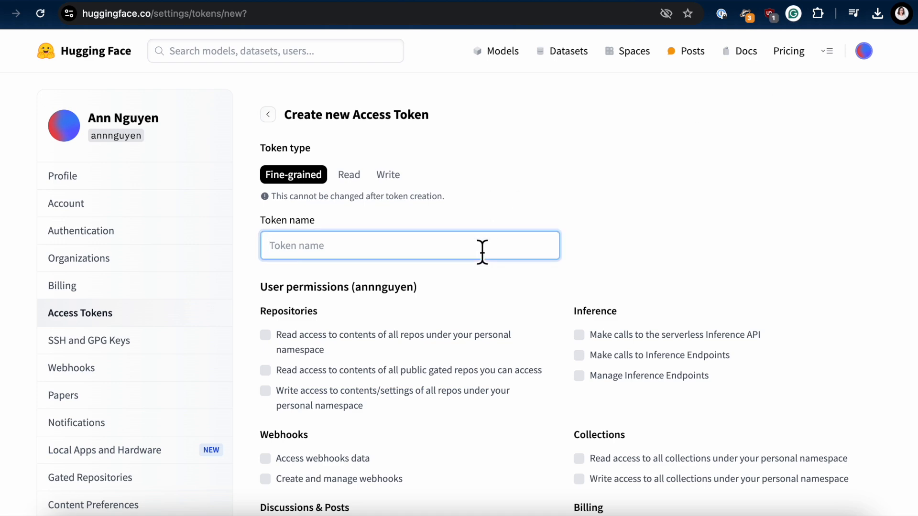
text(typingmind)
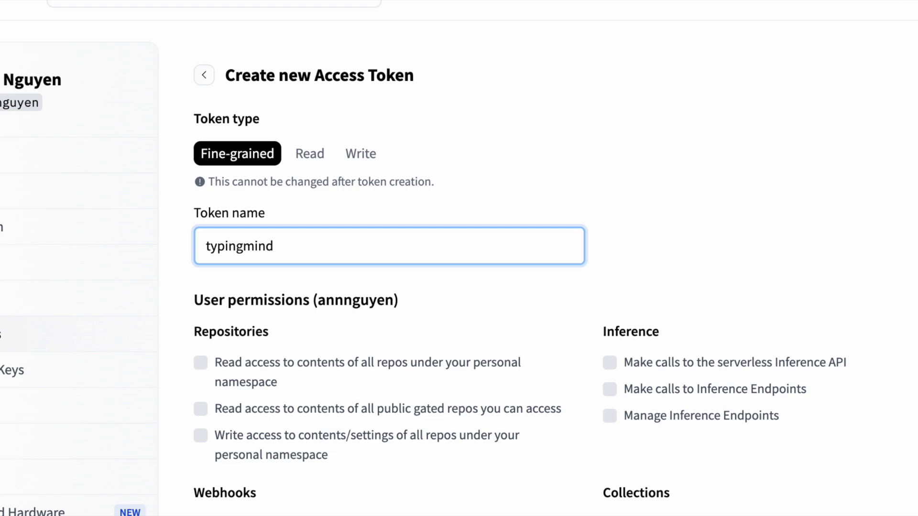
Step: Grant the token permission to make calls to the serverless Inference API and to Inference Endpoints
double_click(627, 335)
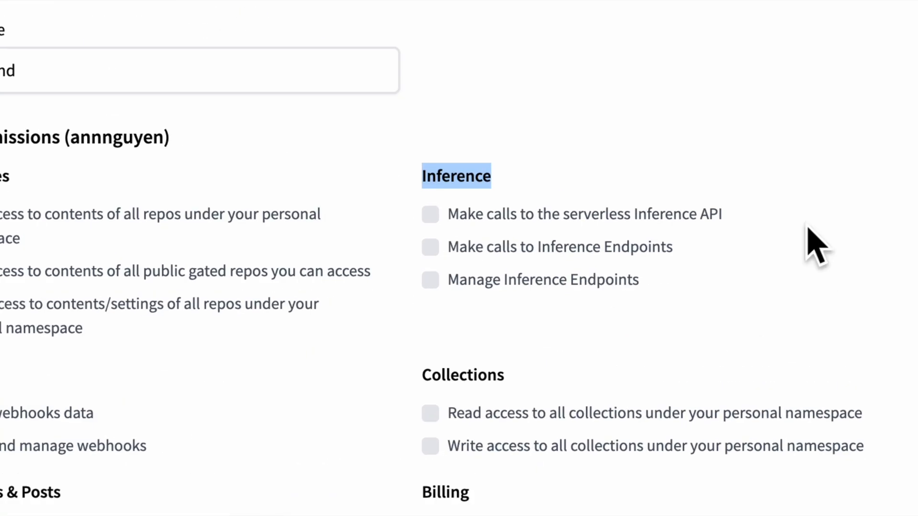
click(713, 233)
click(618, 248)
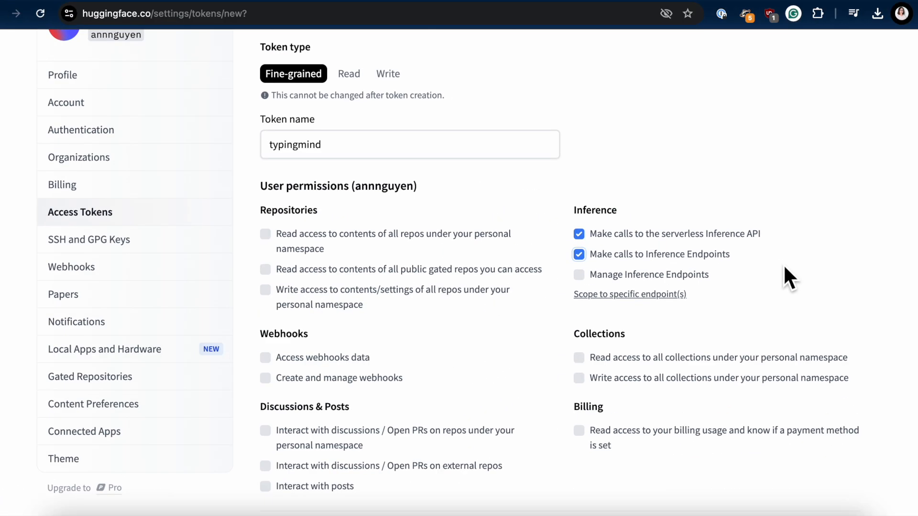
Step: Create the access token, copy its value and close the token dialog
scroll(537, 356, down, 6)
scroll(537, 358, down, 7)
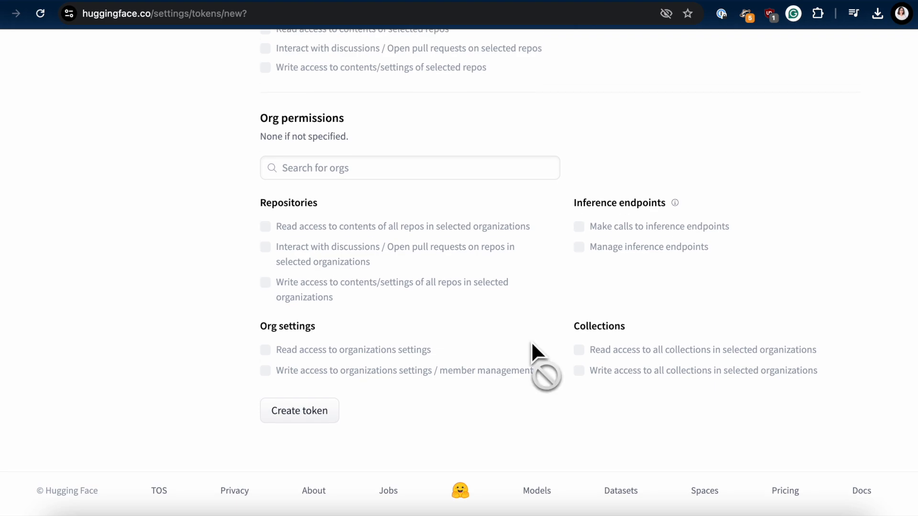
click(310, 418)
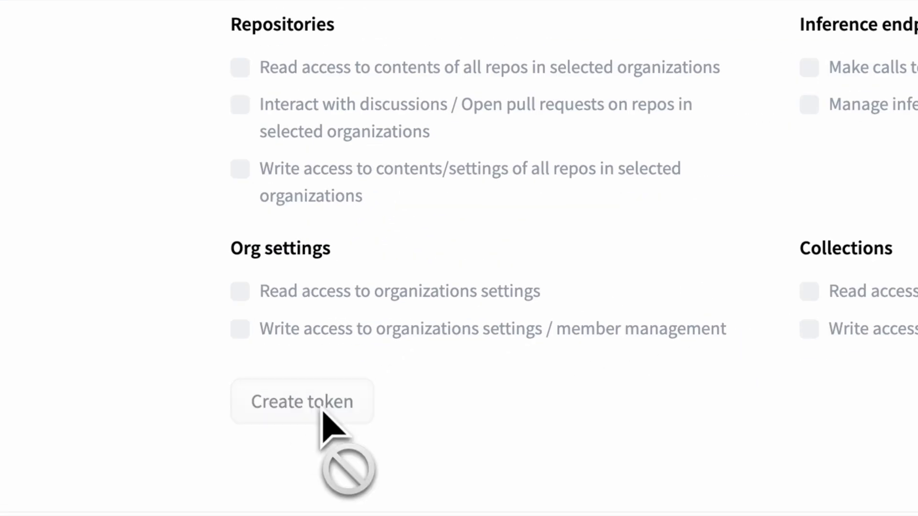
click(643, 244)
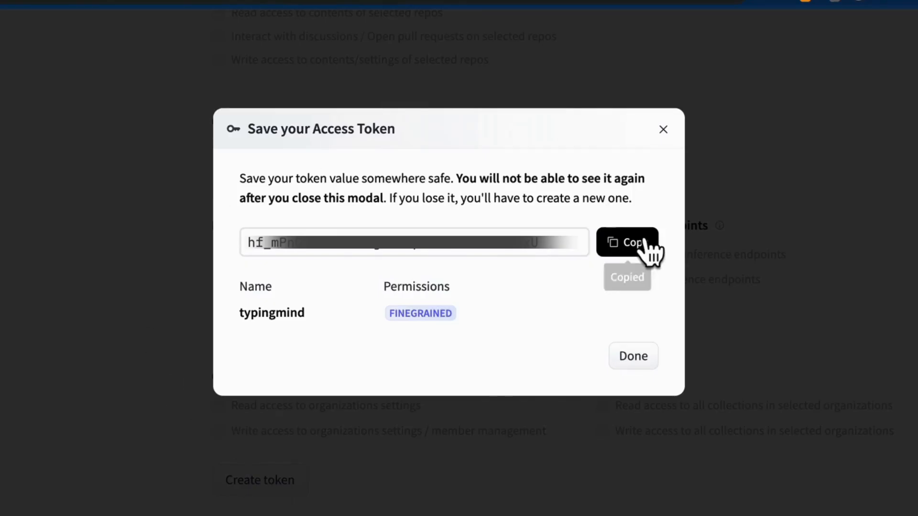
click(648, 363)
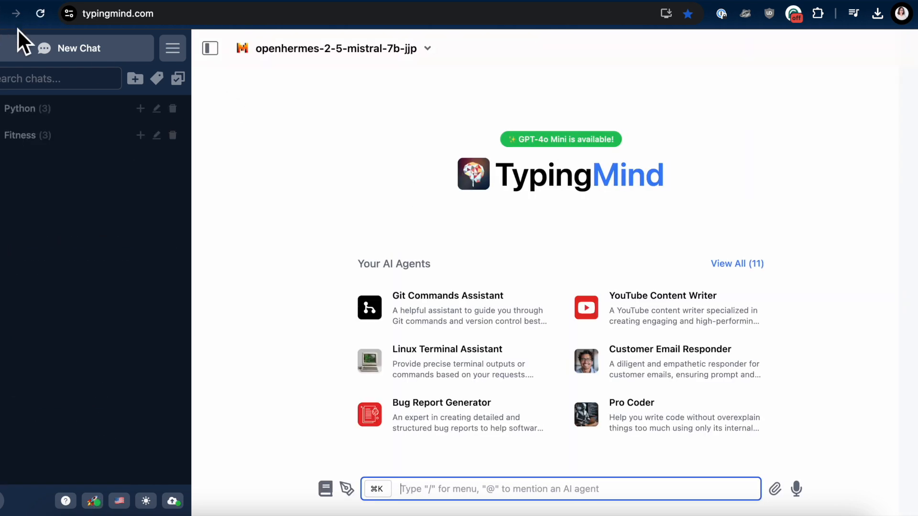
click(427, 59)
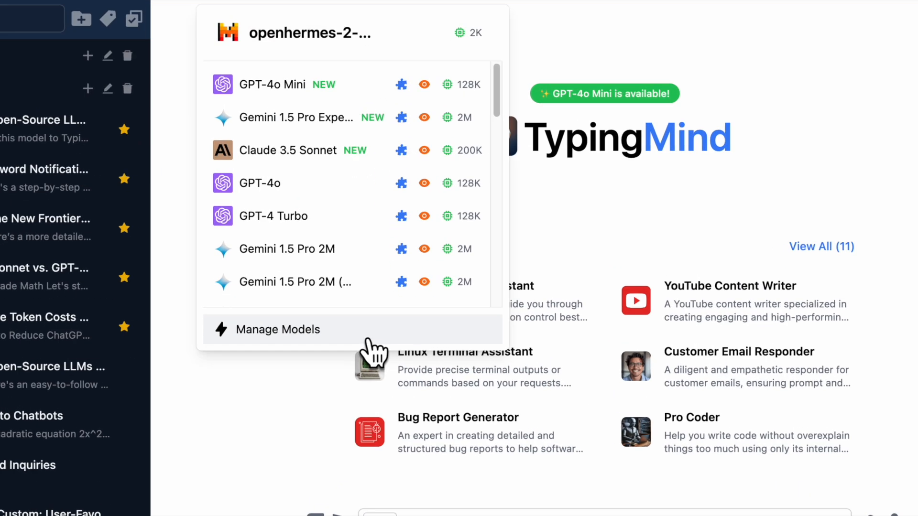
click(367, 331)
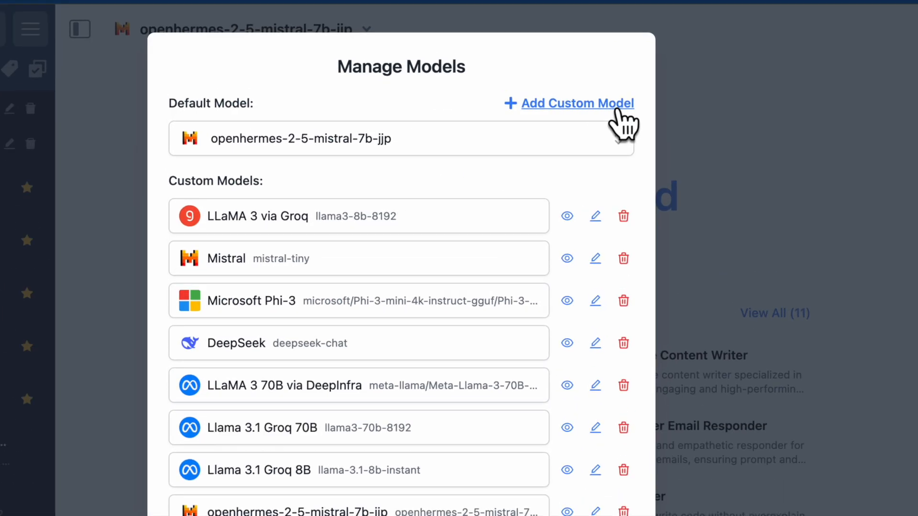
click(617, 111)
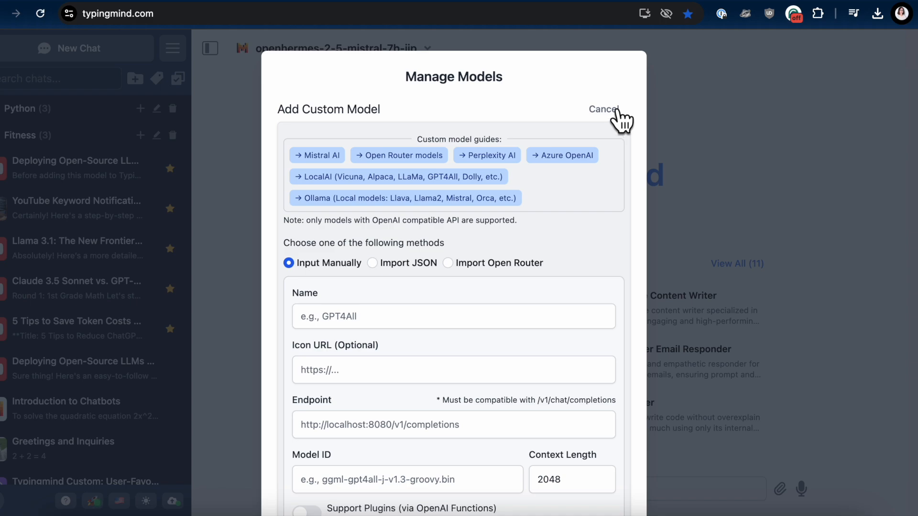
click(426, 325)
scroll(426, 327, down, 2)
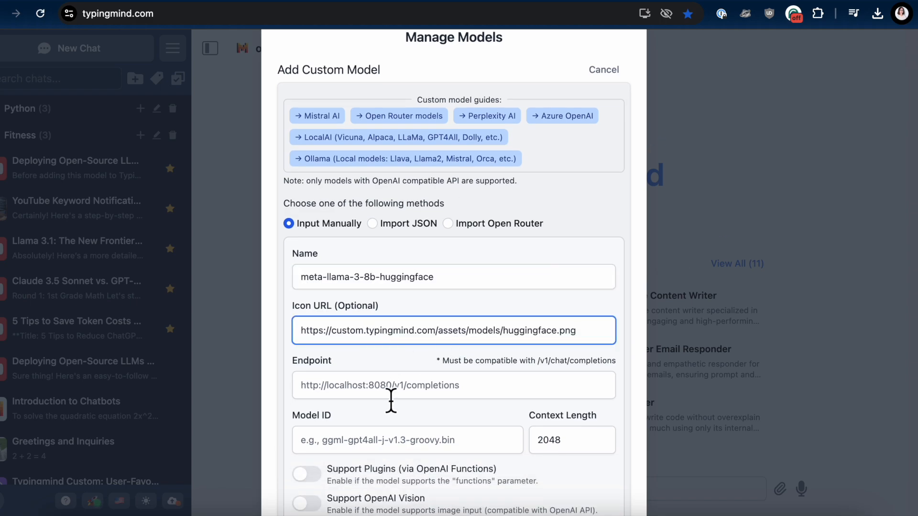
Step: Copy the Endpoint URL from the Hugging Face endpoint overview into the custom model's Endpoint field in TypingMind
scroll(391, 400, down, 1)
click(724, 1)
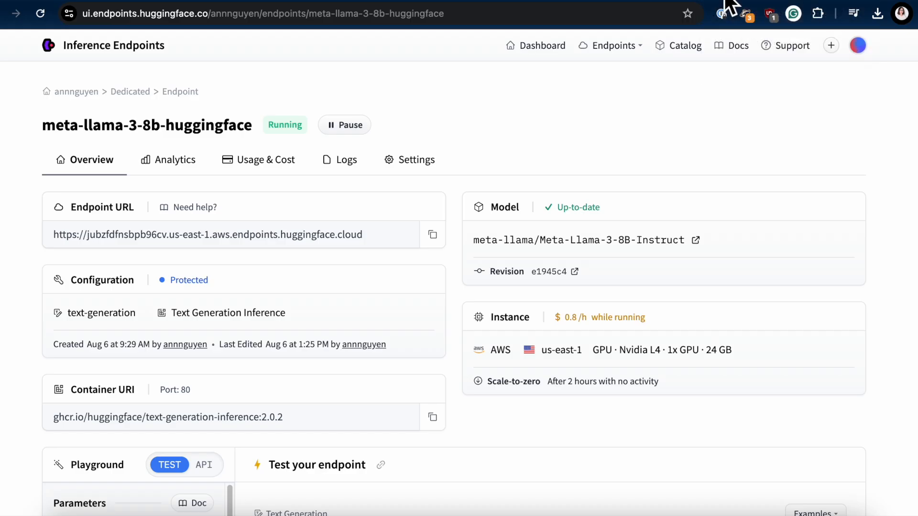
triple_click(78, 246)
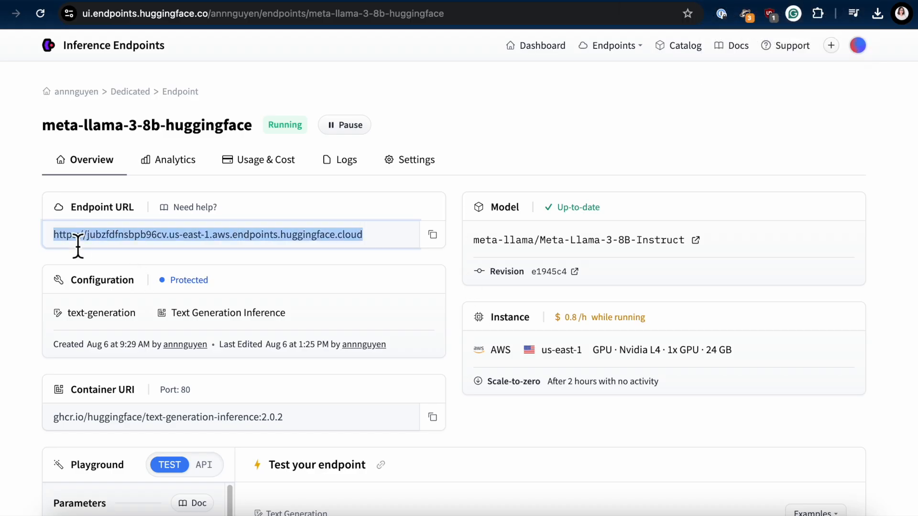
click(433, 236)
click(58, 4)
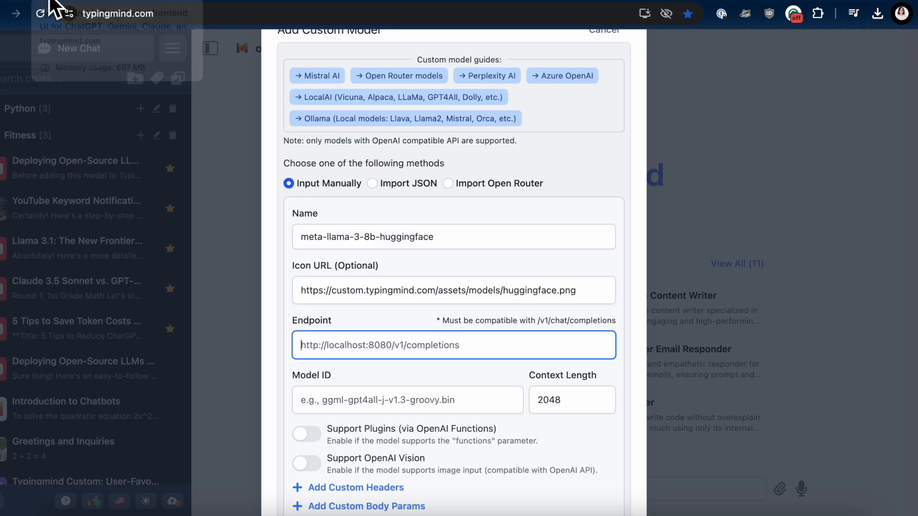
key(super+v)
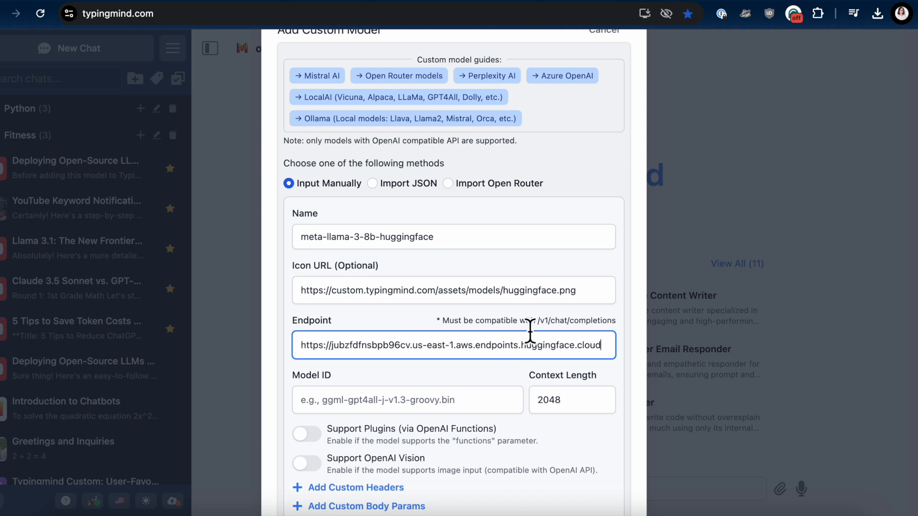
Step: Append the path /v1/chat/completions to the custom model's endpoint URL
drag(537, 321, 622, 321)
click(609, 354)
key(ctrl+v)
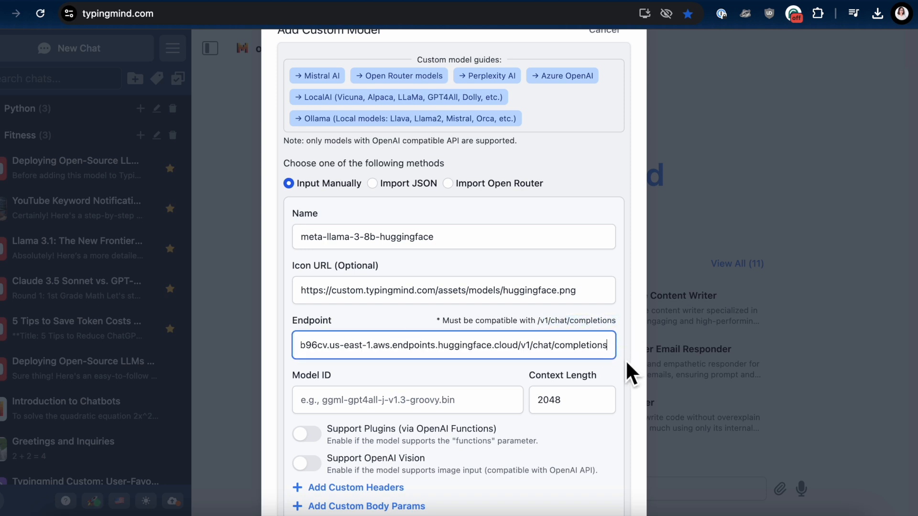
shift+click(519, 346)
click(545, 345)
Step: Set the custom model's Model ID to meta-llama/Meta-Llama-3-8B-Instruct, copied from the Hugging Face endpoint overview
click(398, 399)
scroll(398, 408, down, 1)
scroll(398, 411, down, 1)
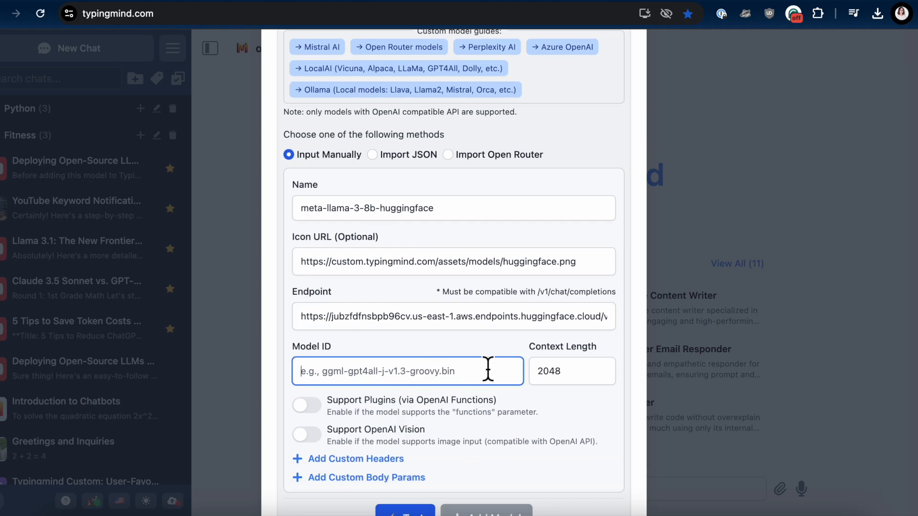
click(727, 1)
click(2, 379)
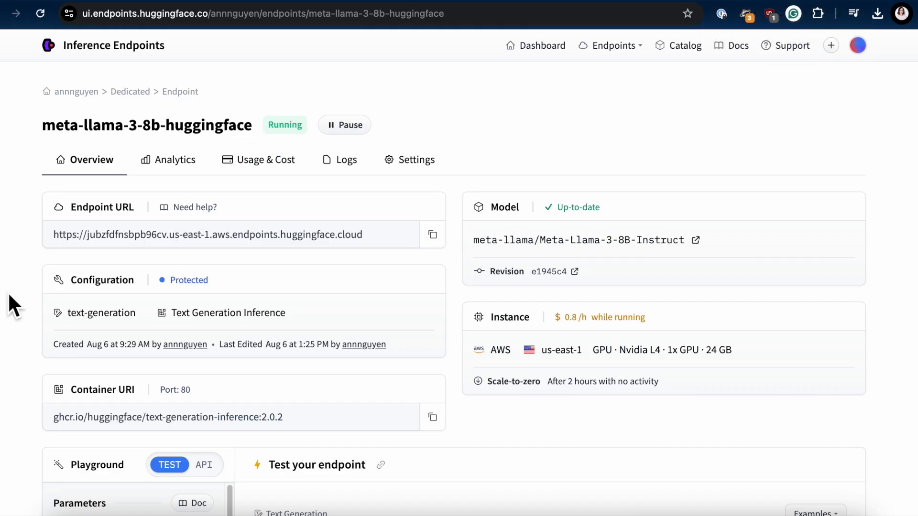
drag(472, 244, 687, 239)
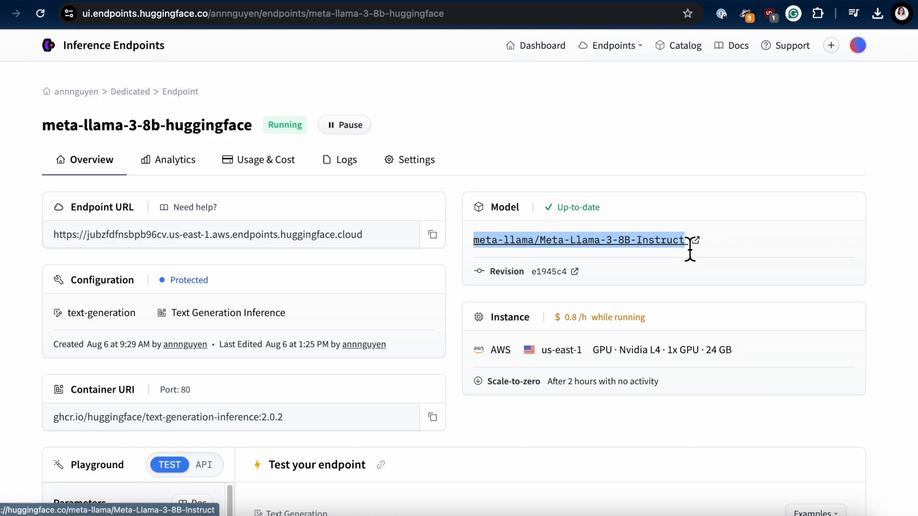
click(53, 1)
key(ctrl+v)
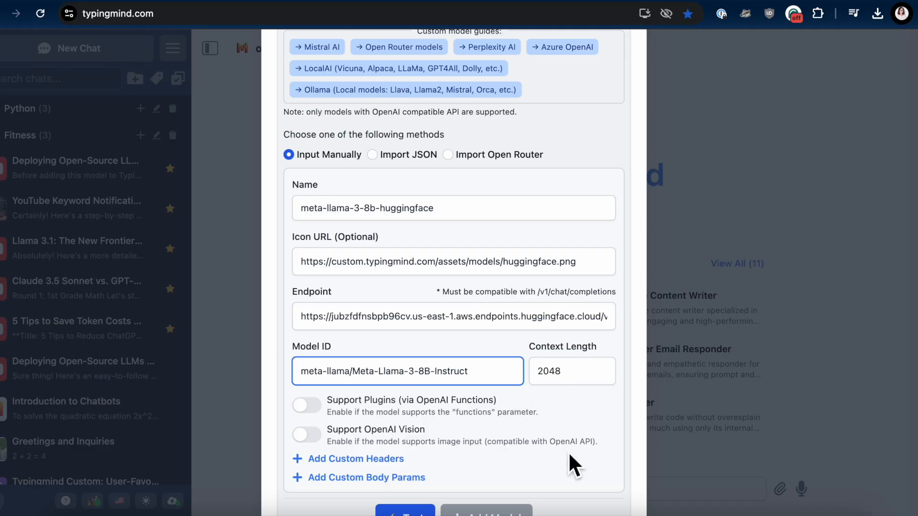
Step: Add a custom header named Authorization with the value Bearer followed by the Hugging Face access token
scroll(570, 458, down, 2)
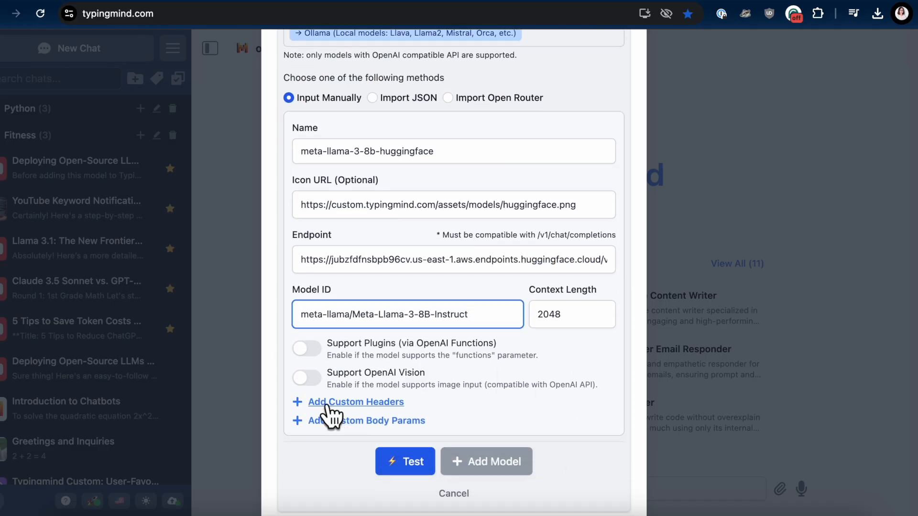
click(340, 404)
triple_click(354, 432)
scroll(354, 446, down, 1)
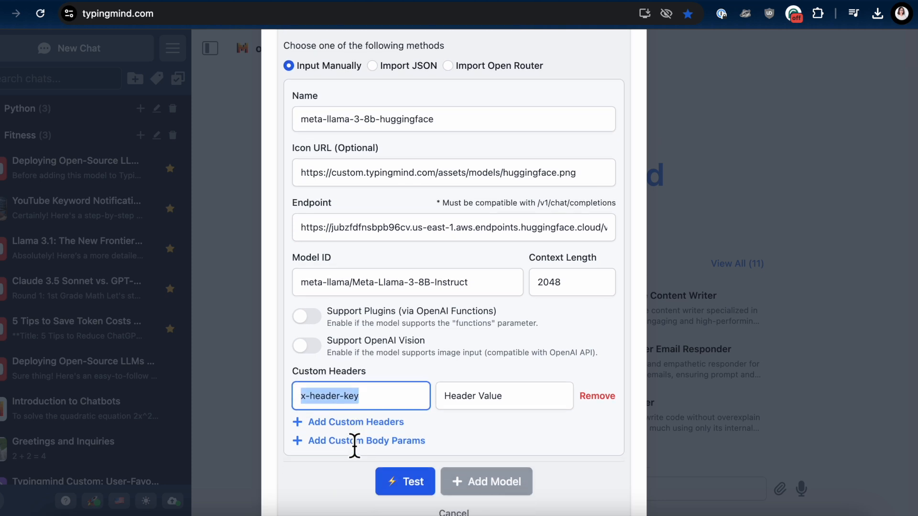
text(aut)
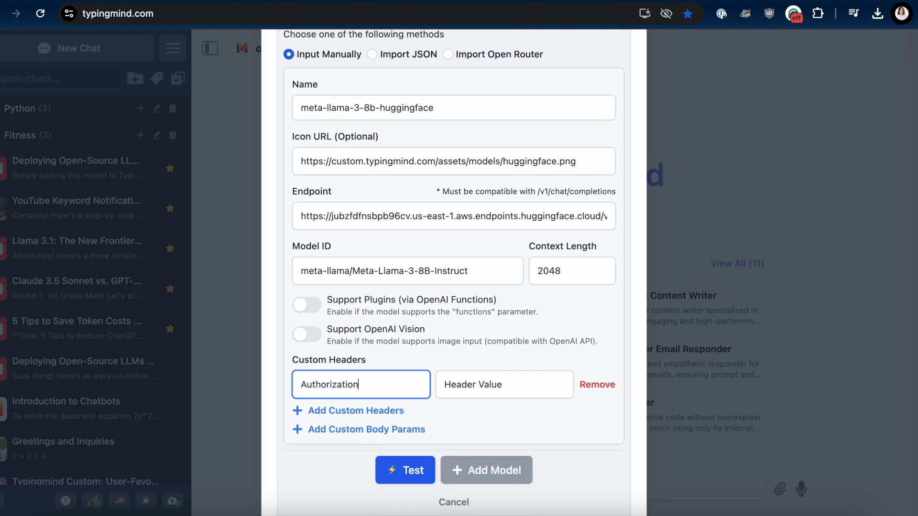
click(523, 388)
text(Bea)
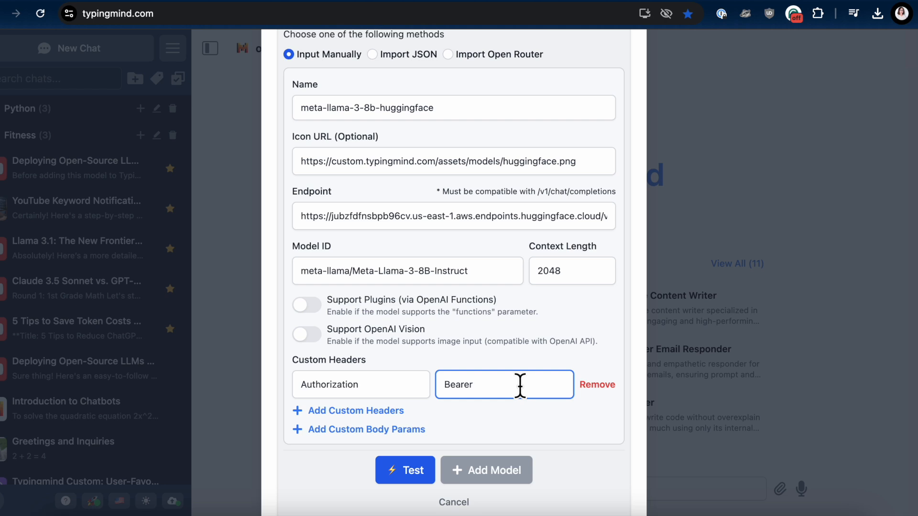
text(rer)
key(ctrl+v)
Step: Test the custom model's connection and add the model to TypingMind
click(410, 471)
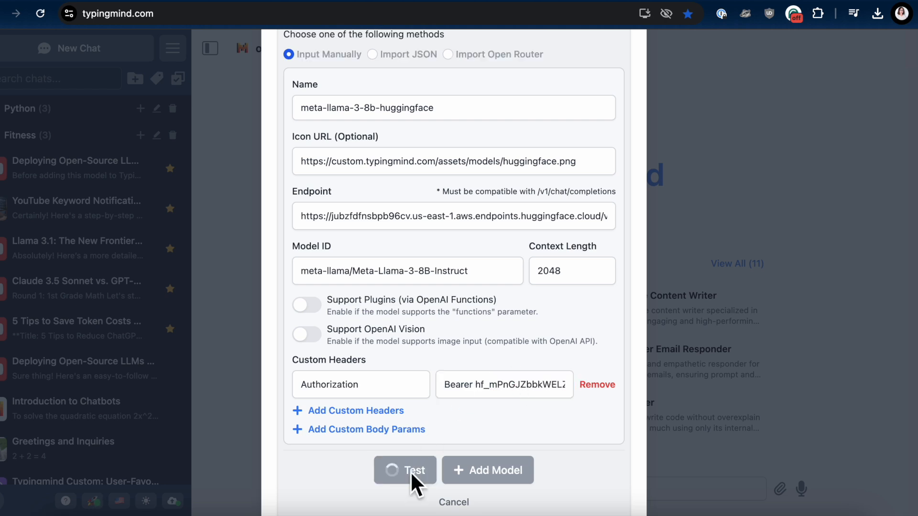
scroll(601, 451, down, 1)
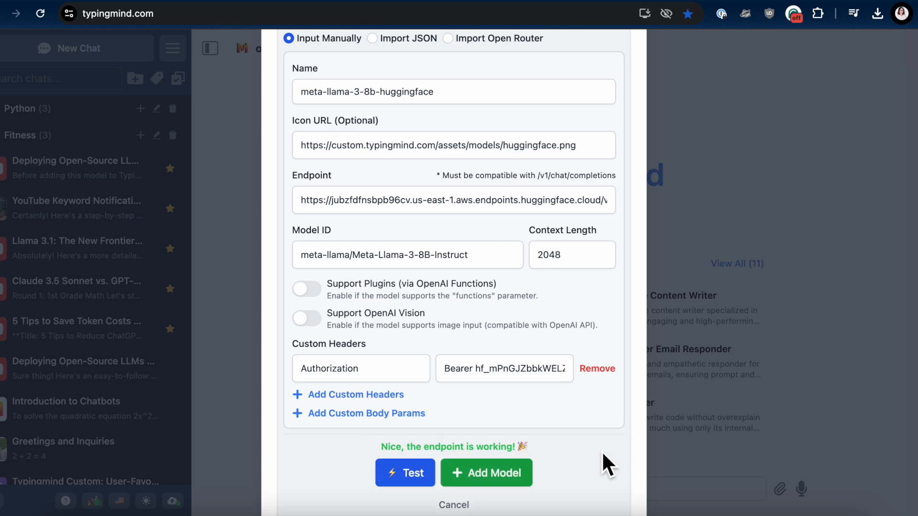
click(529, 480)
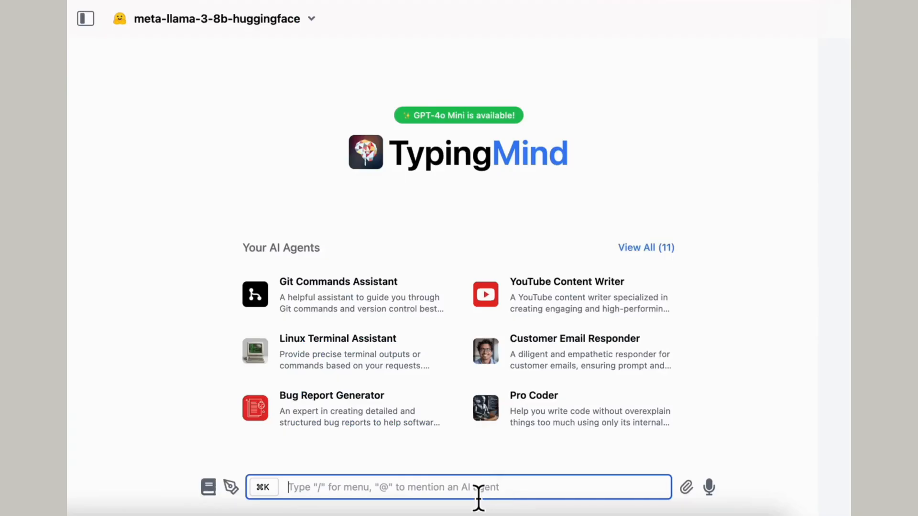
Step: Chat with the meta-llama-3-8b-huggingface model by sending "hi" and asking "can you speak in Spanish?"
text(hi)
key(Return)
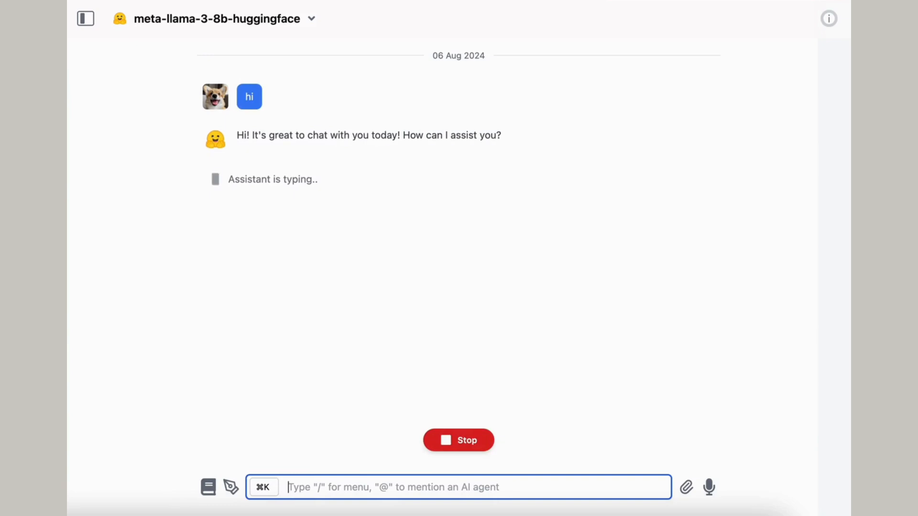
text(can you speak in S)
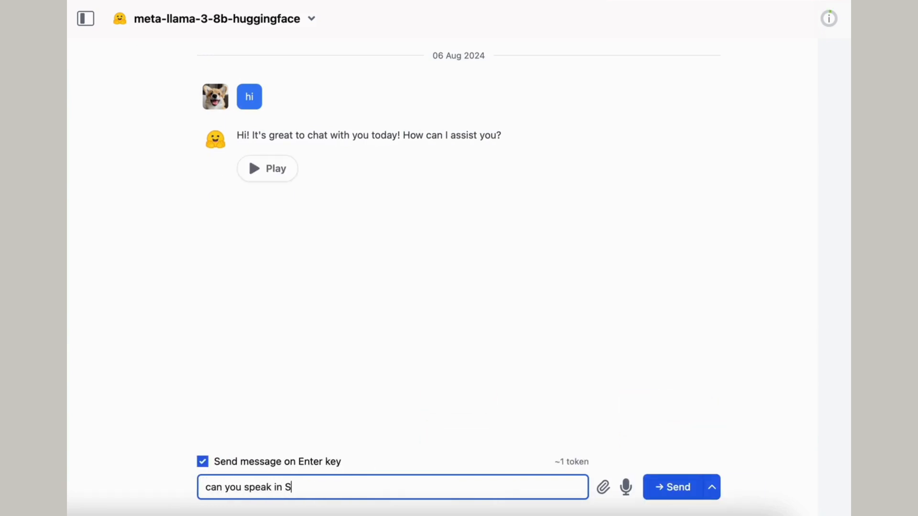
text(panish?)
key(Return)
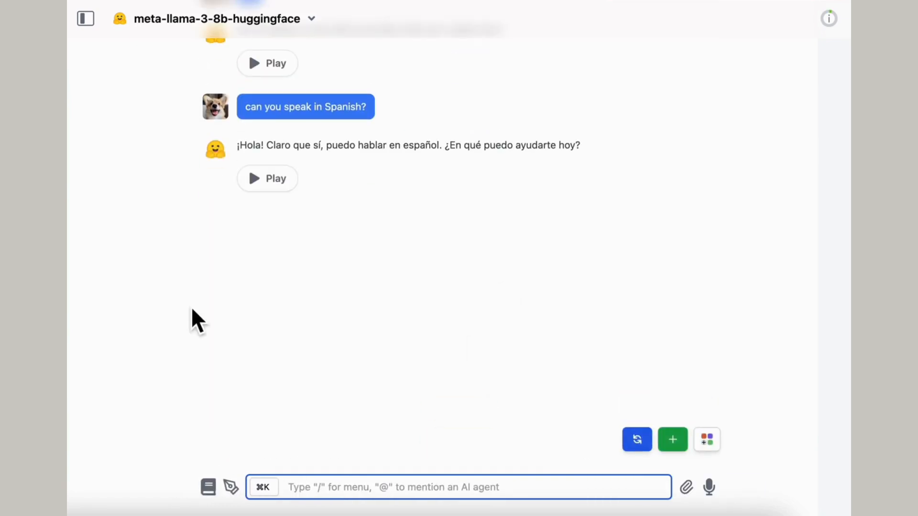
Step: Ask the model about its Spanish reply with the message "what does that mean?"
text(what does that mean?)
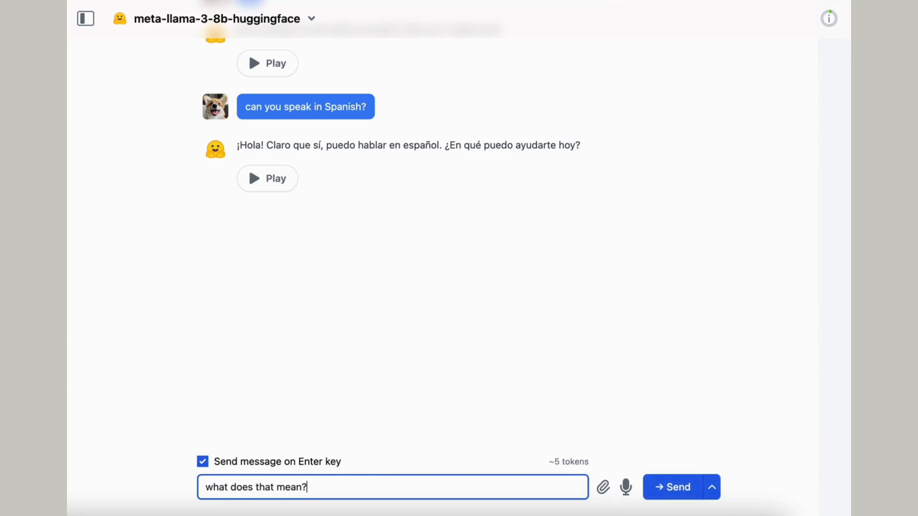
key(Return)
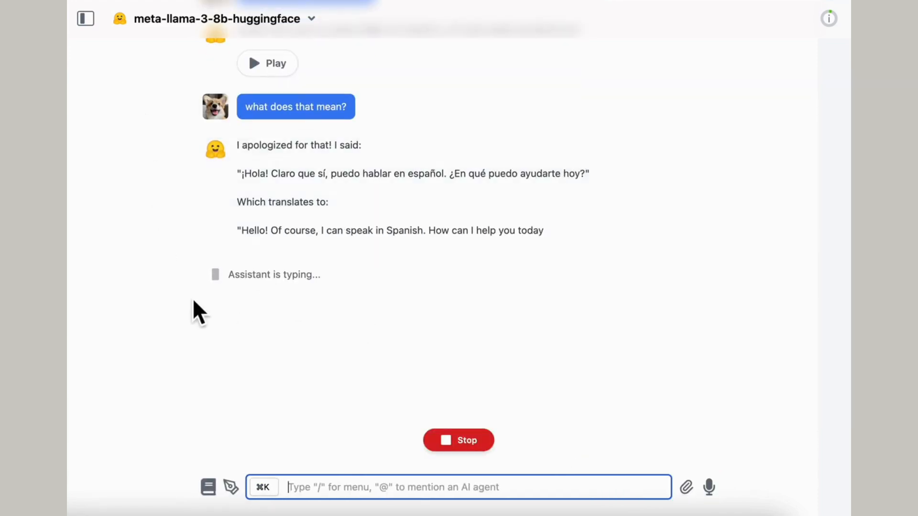
Step: Send the two-line message "can you solve this math problem:" followed by "find x: 4x + 6 = 10"
text(can yoi)
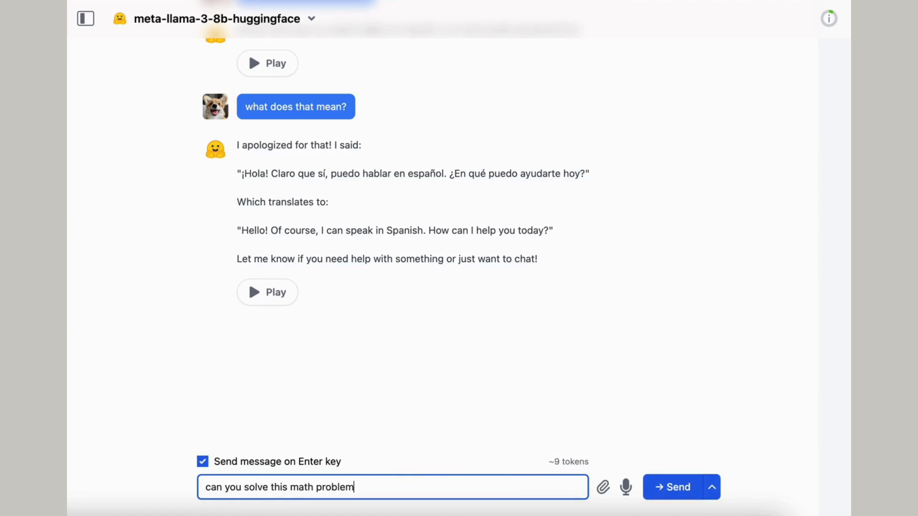
text(:)
key(shift+Return)
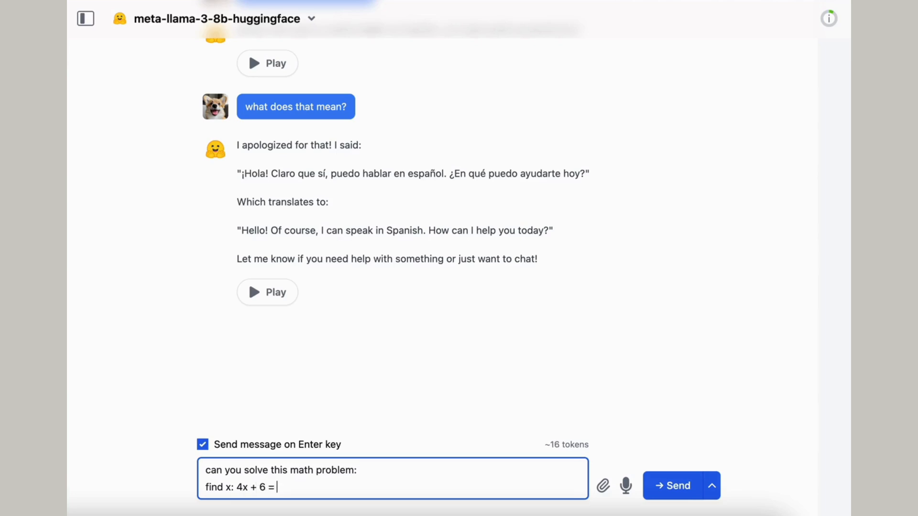
text(10)
key(Return)
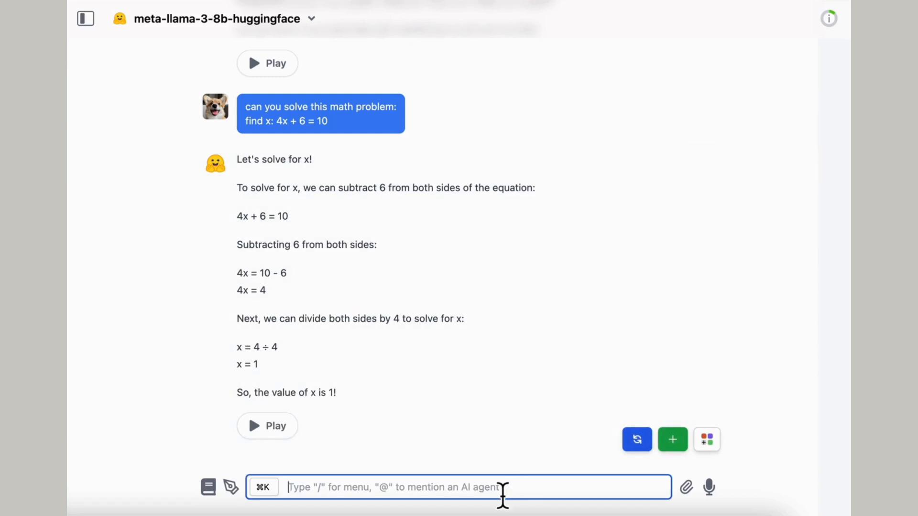
Step: Send a three-line message reading "thanks.", "can you solve another one:" and "5x*3 + 10x + 8 = 10"
text(thanks.)
key(shift+Return)
text(can you s)
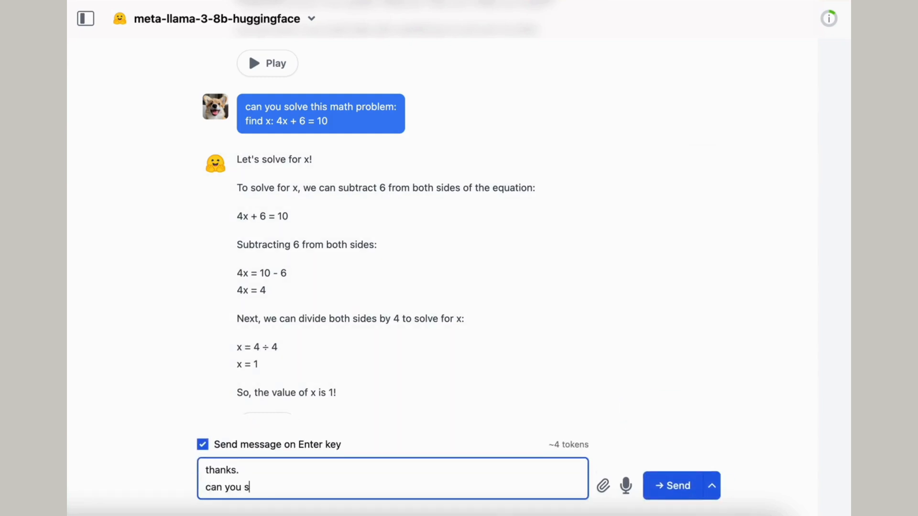
text(olve another one:)
key(shift+Return)
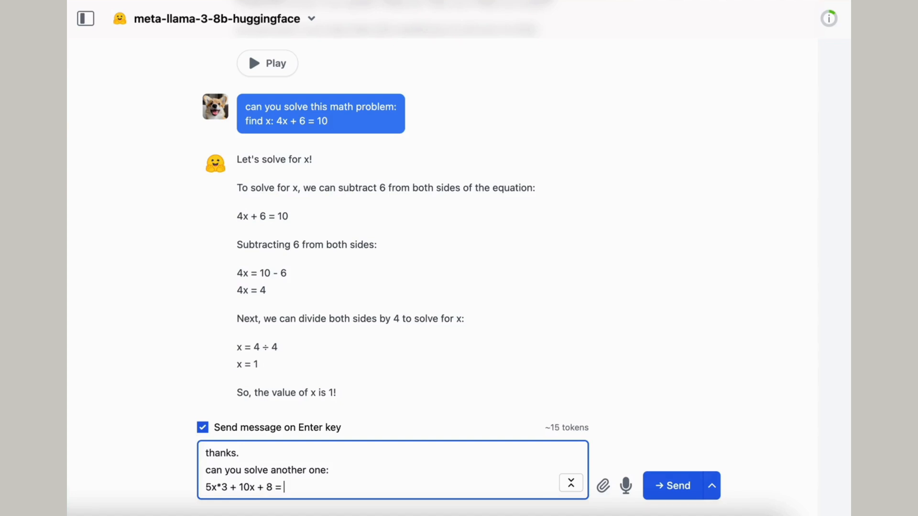
text(10)
key(Return)
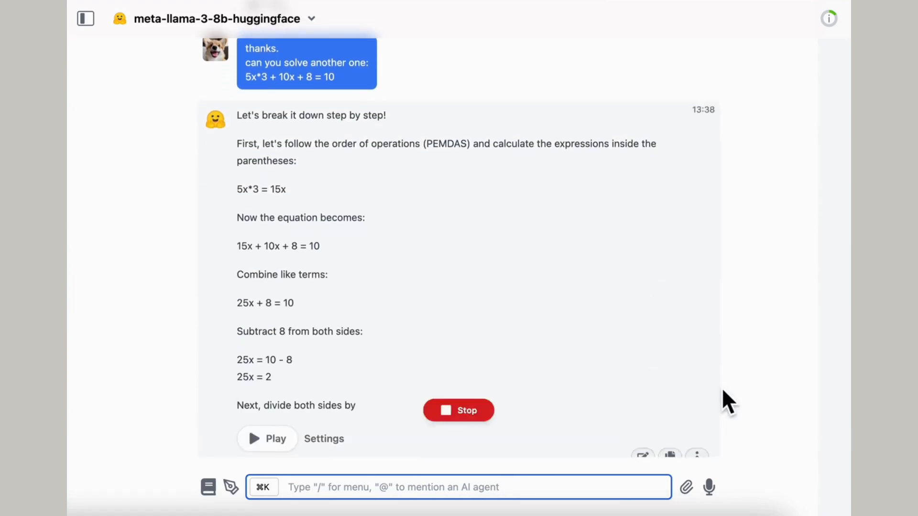
Step: Send "continue" so the model finishes its cut-off solution, and review its steps for the second equation
text(continue)
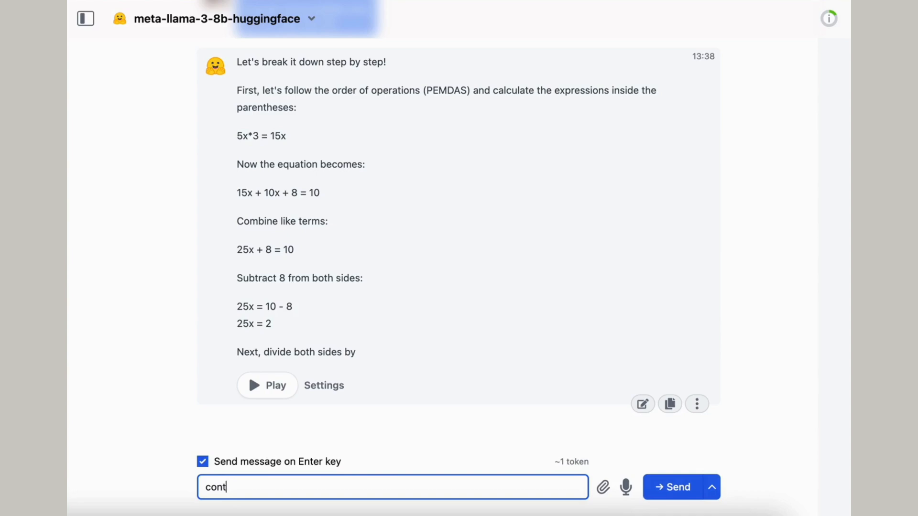
key(Return)
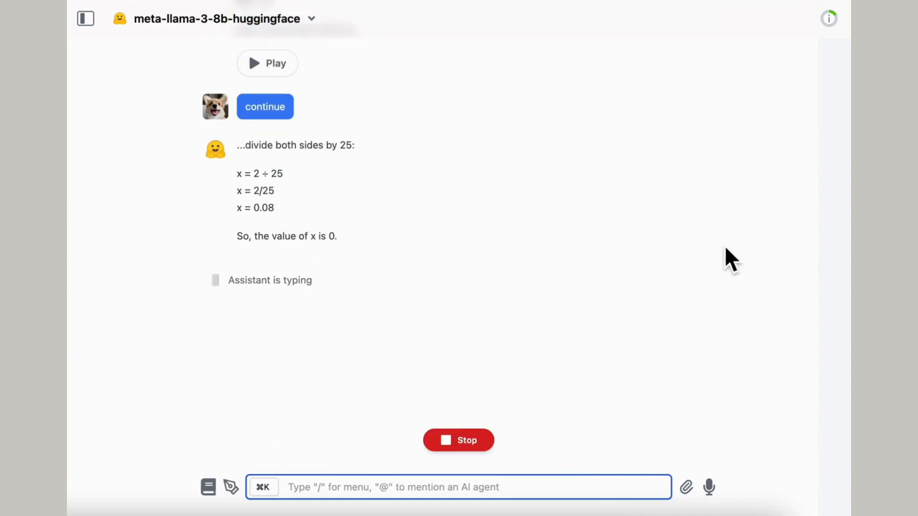
scroll(725, 249, up, 10)
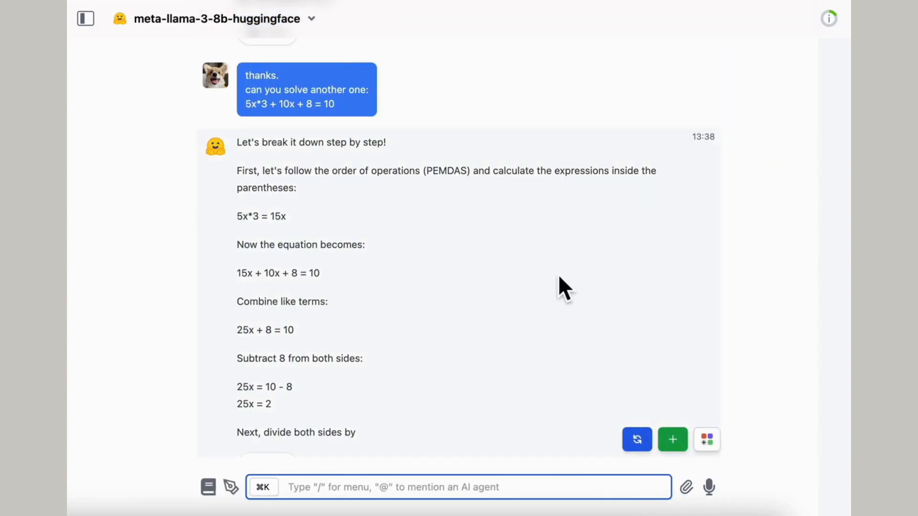
scroll(560, 280, down, 10)
Step: Ask the model "can you create a poem about AI" and send "continue" to extend the cut-off poem
text(can you crea)
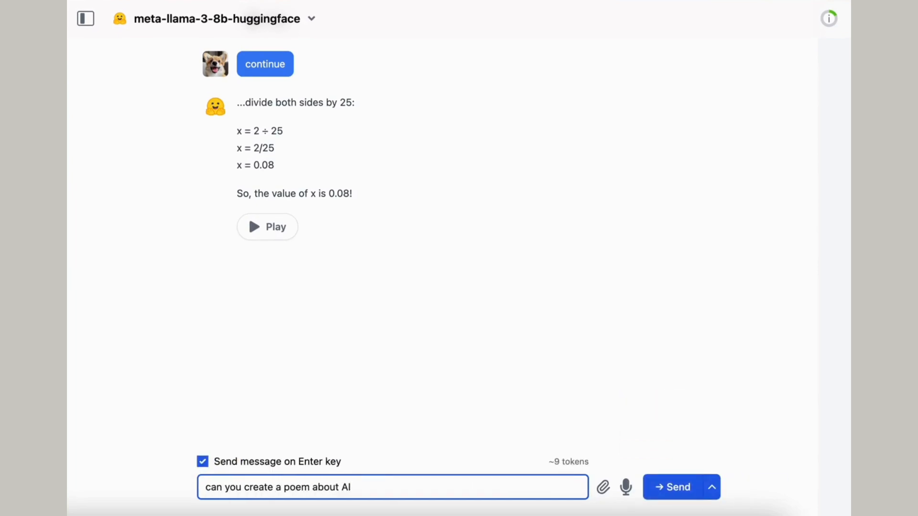
text(te a poem about AI)
key(Return)
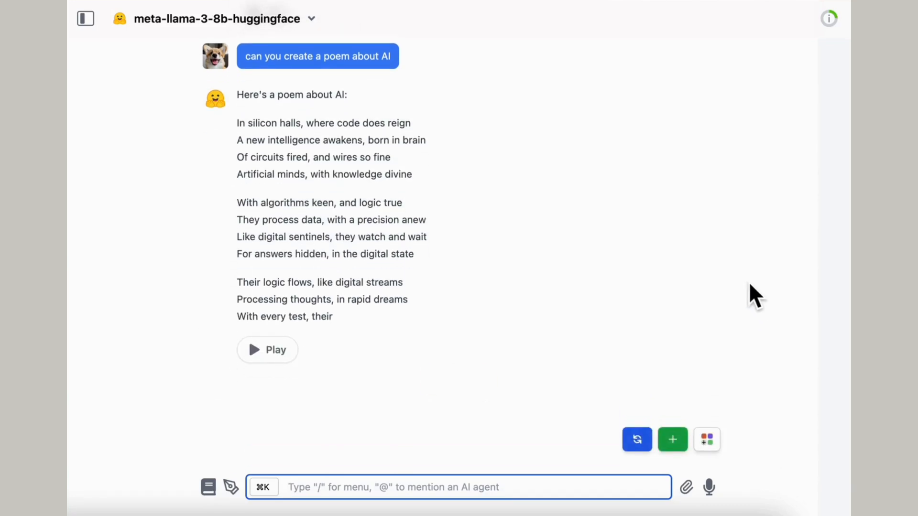
text(continue)
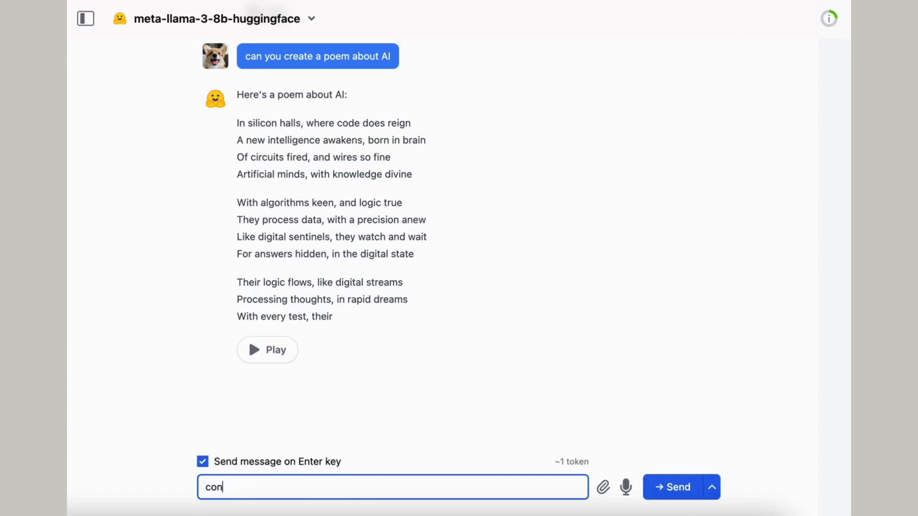
key(Return)
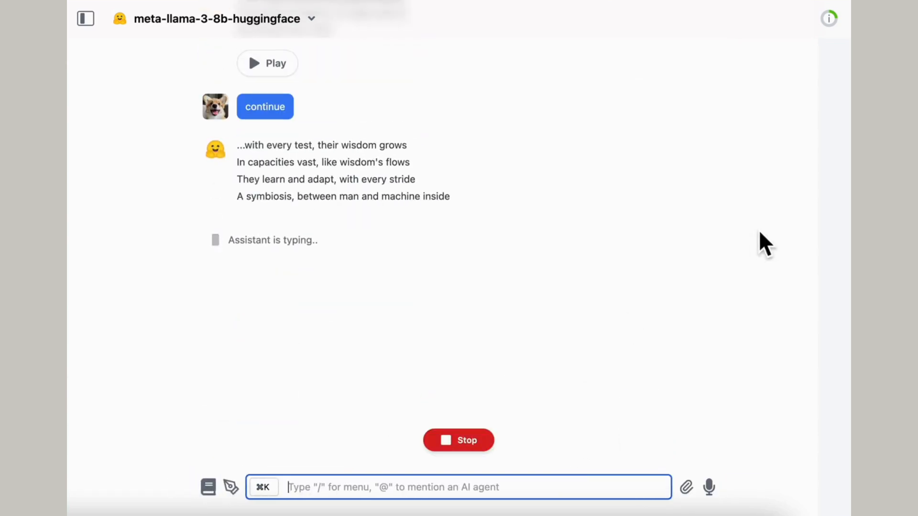